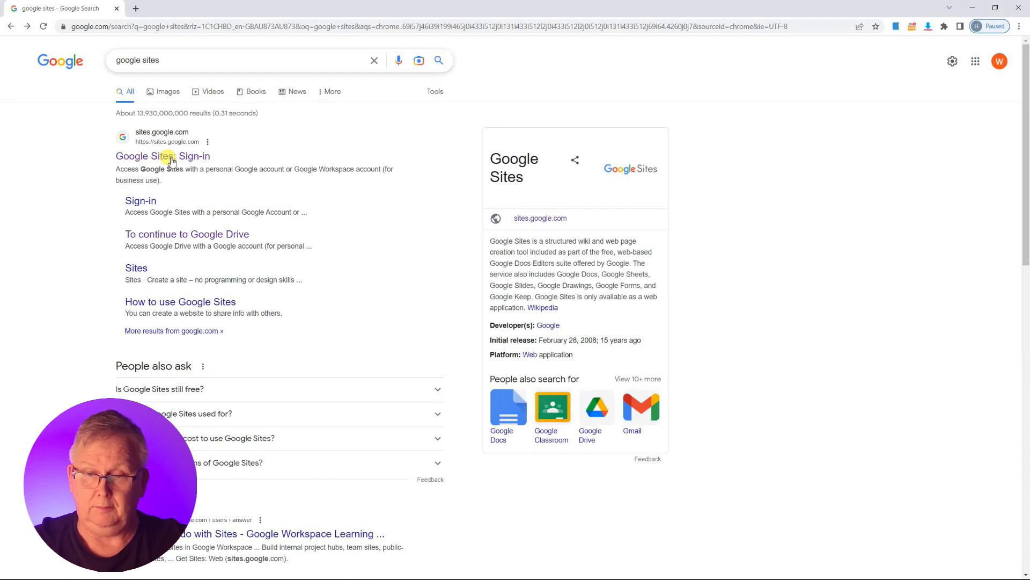
# Open Google Sites from the search results and create a new blank site.
pyautogui.click(171, 160)
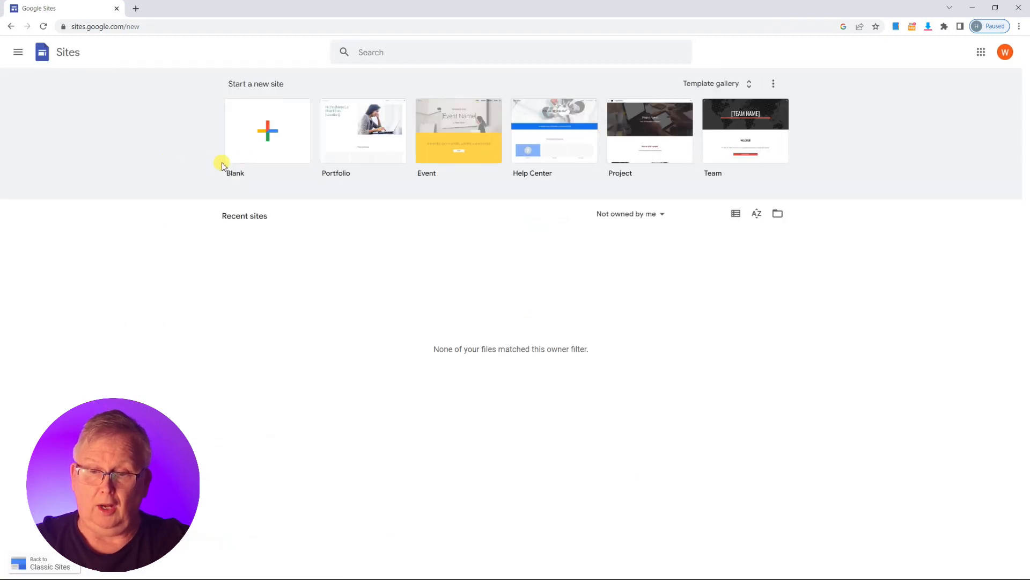
pyautogui.click(269, 138)
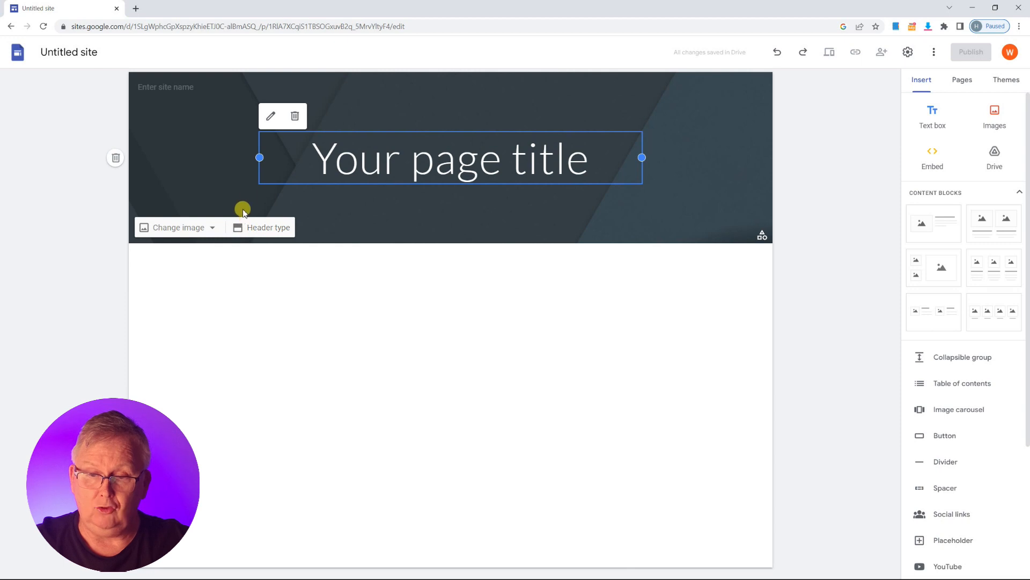
pyautogui.click(213, 228)
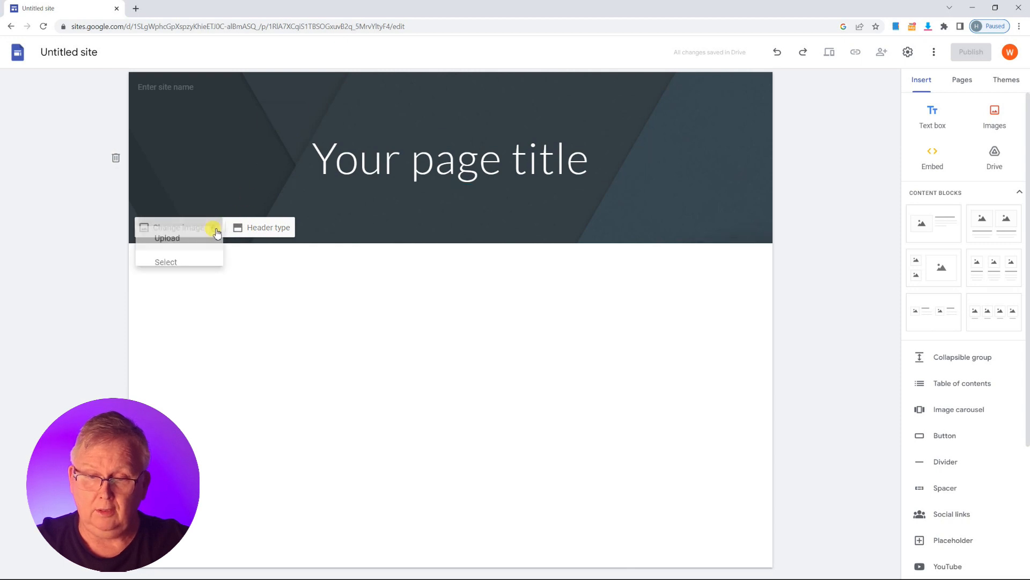
pyautogui.click(273, 230)
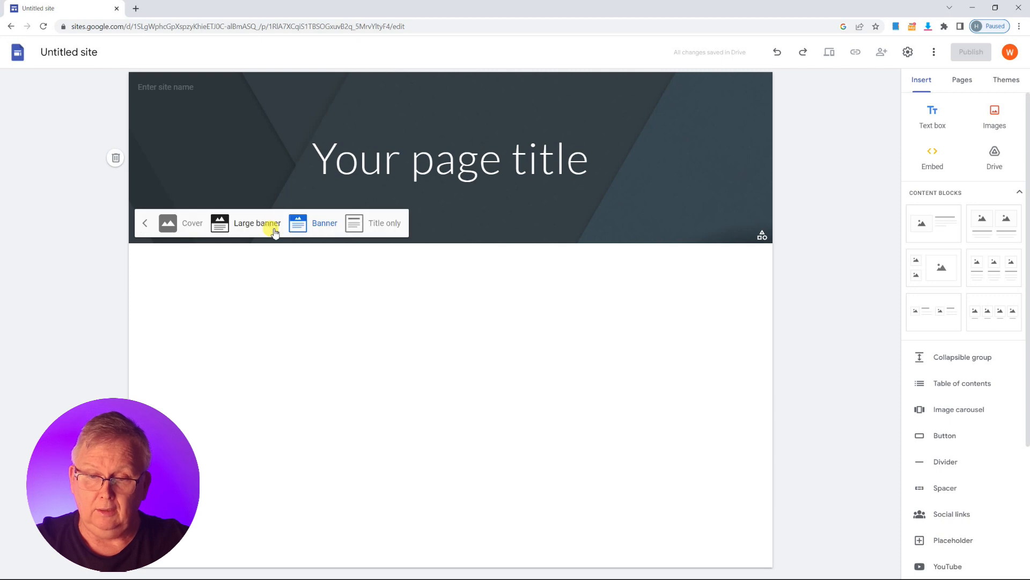
pyautogui.click(302, 231)
pyautogui.click(273, 229)
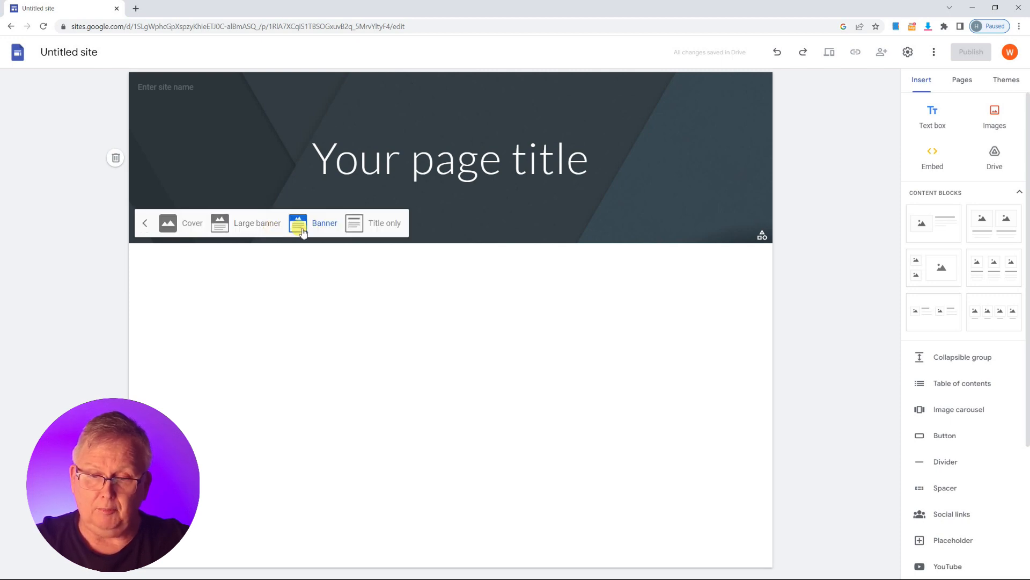
# Change the header background to the brown herringbone pattern from the image gallery.
pyautogui.click(183, 281)
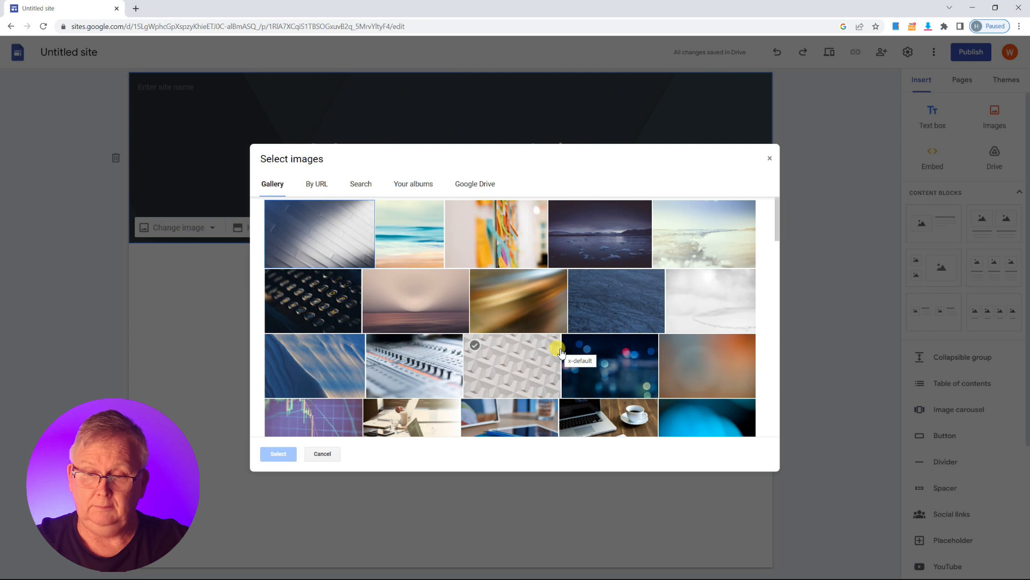
pyautogui.scroll(-5, 705, 322)
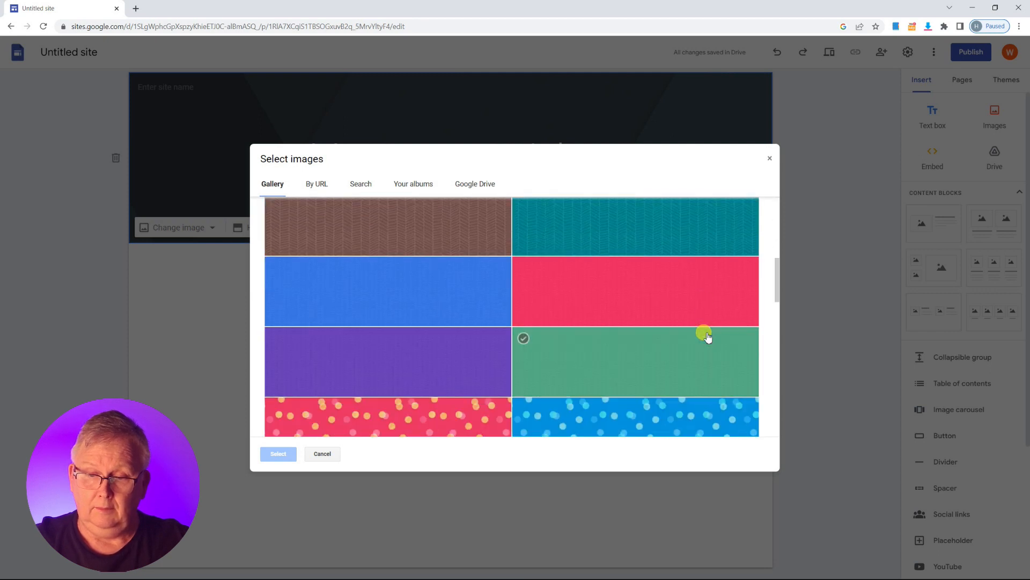
pyautogui.scroll(6, 704, 337)
pyautogui.scroll(-3, 687, 339)
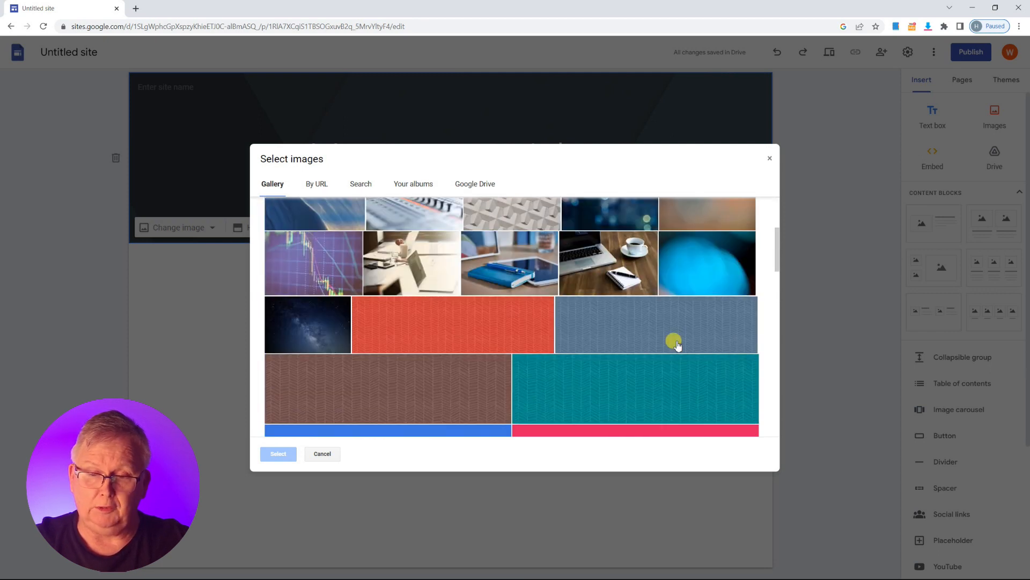
pyautogui.click(441, 378)
pyautogui.click(279, 453)
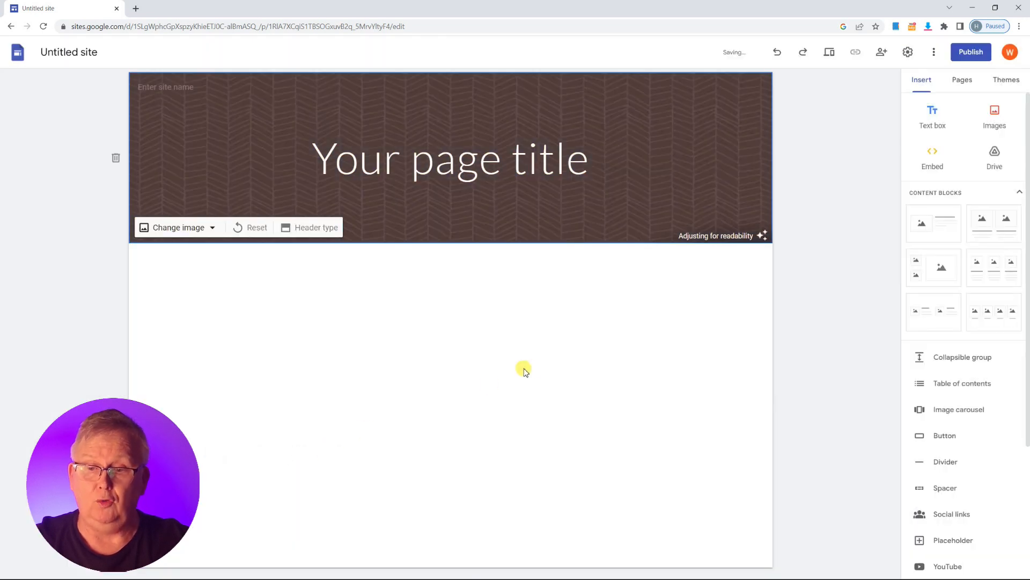
# Replace the placeholder page title in the header with "Kangaroo Stew Publishing".
pyautogui.click(461, 169)
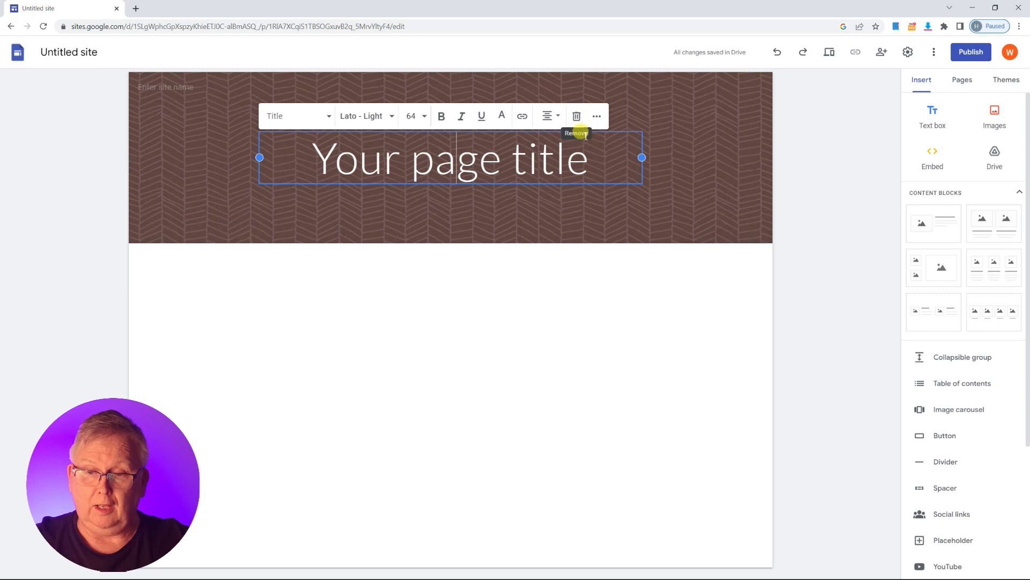
pyautogui.moveTo(588, 161); pyautogui.dragTo(323, 182)
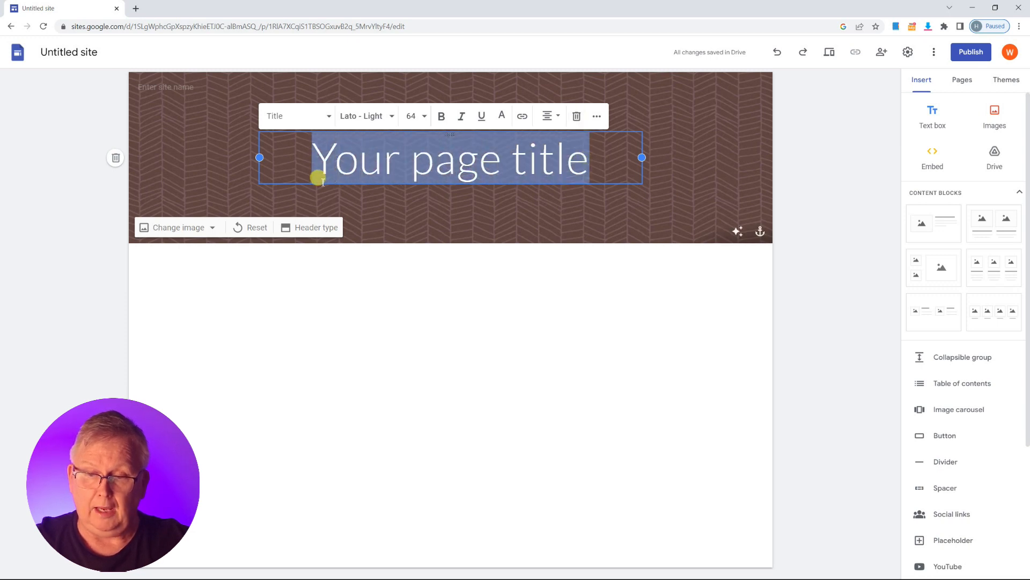
pyautogui.write('Kna')
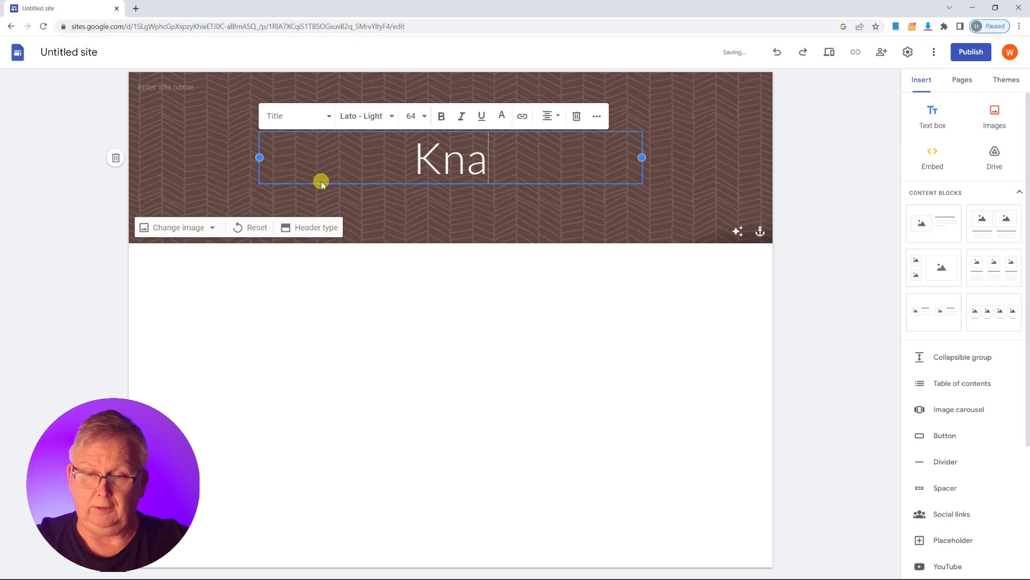
pyautogui.press('BackSpace')
pyautogui.press('BackSpace')
pyautogui.write('angaroo Ste')
pyautogui.write('w (')
pyautogui.press('BackSpace')
pyautogui.write('Publishi')
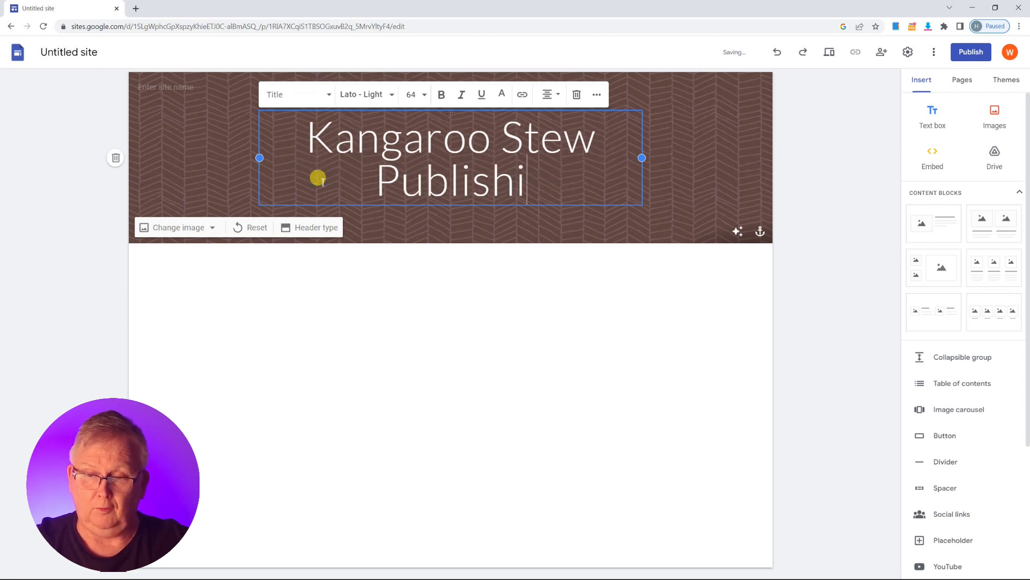
pyautogui.write('ng')
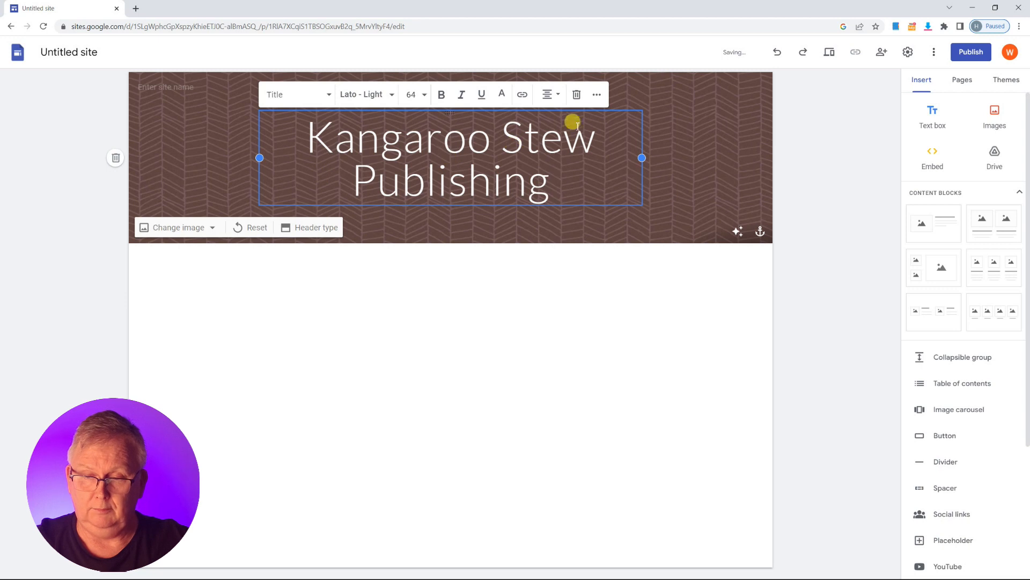
pyautogui.click(688, 151)
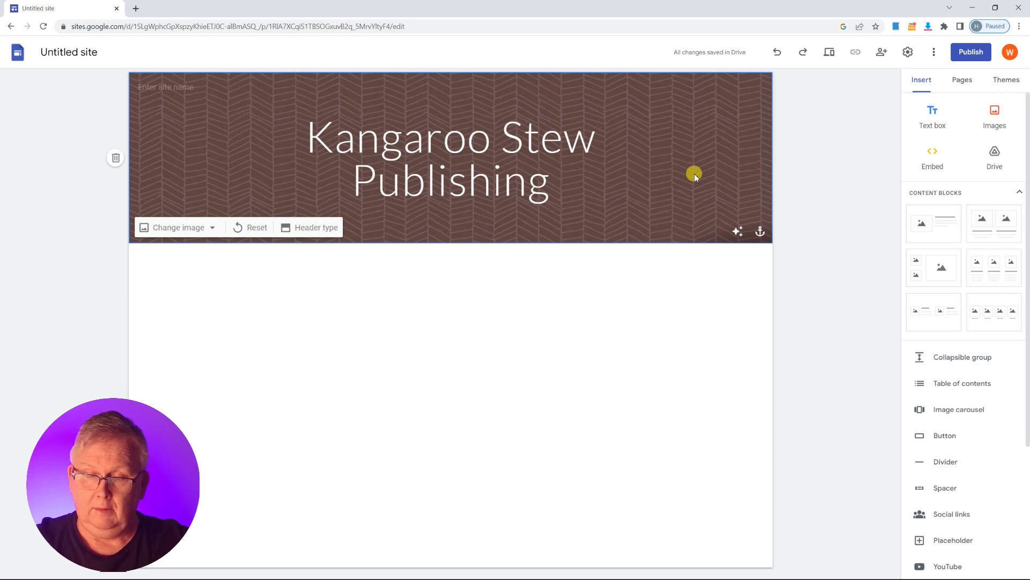
# Upload the logo image K.png from Downloads and place it in the header banner beneath the page title.
pyautogui.click(994, 118)
pyautogui.click(994, 146)
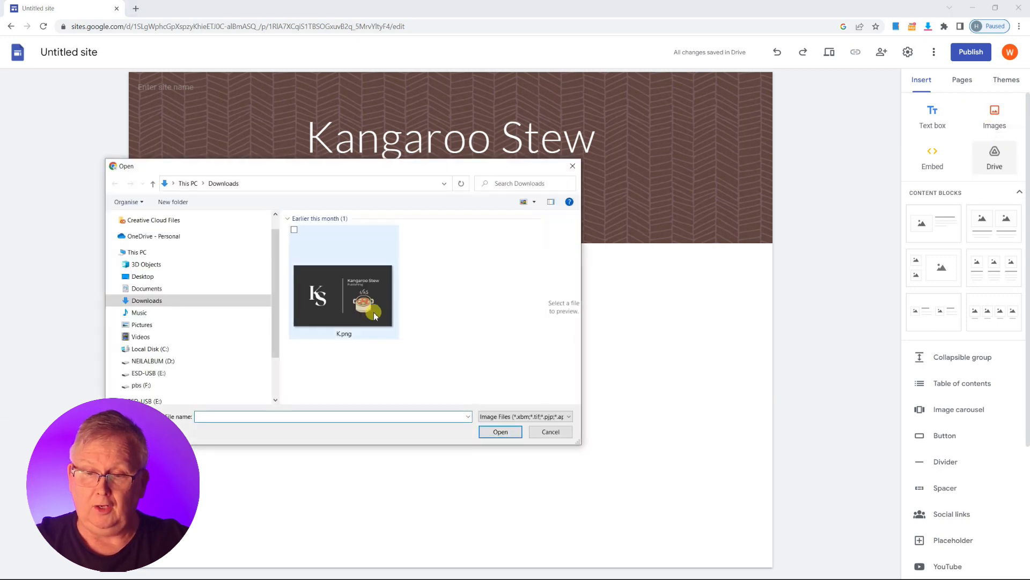
pyautogui.click(374, 316)
pyautogui.click(499, 432)
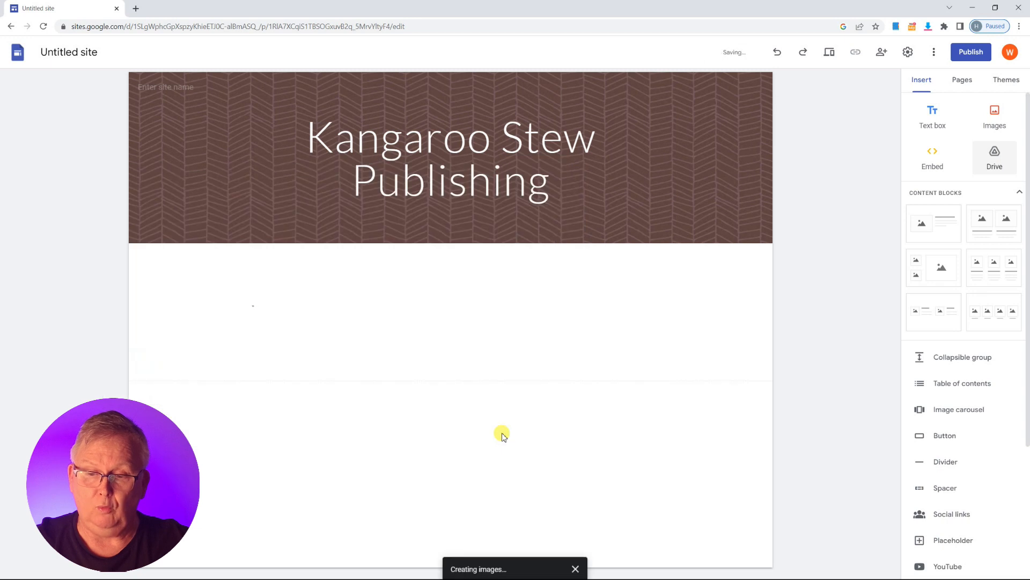
pyautogui.moveTo(252, 327); pyautogui.dragTo(399, 214)
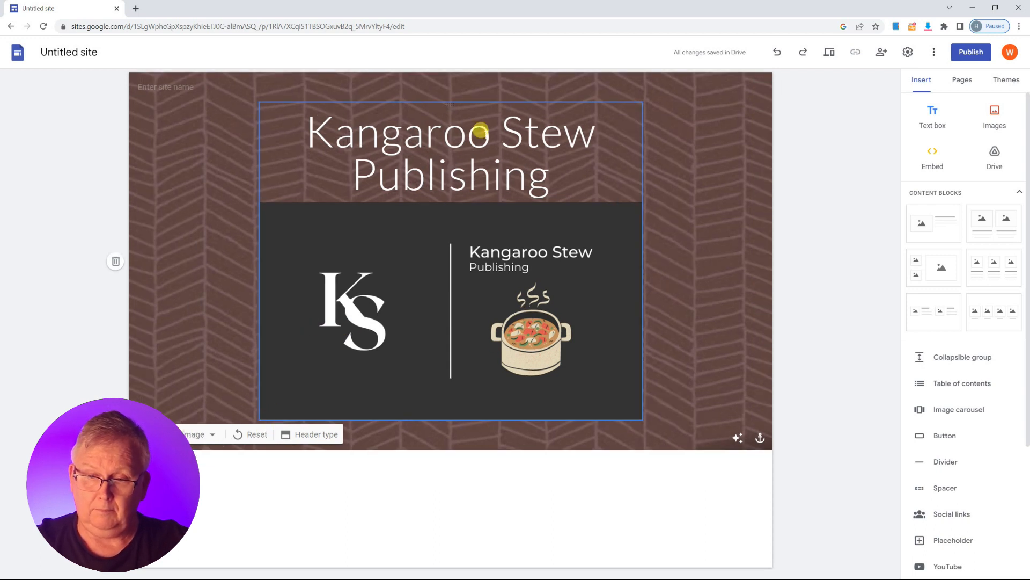
# Clear the page title text and remove its text box from the header, leaving only the logo image.
pyautogui.click(481, 130)
pyautogui.moveTo(552, 168); pyautogui.dragTo(284, 130)
pyautogui.press('BackSpace')
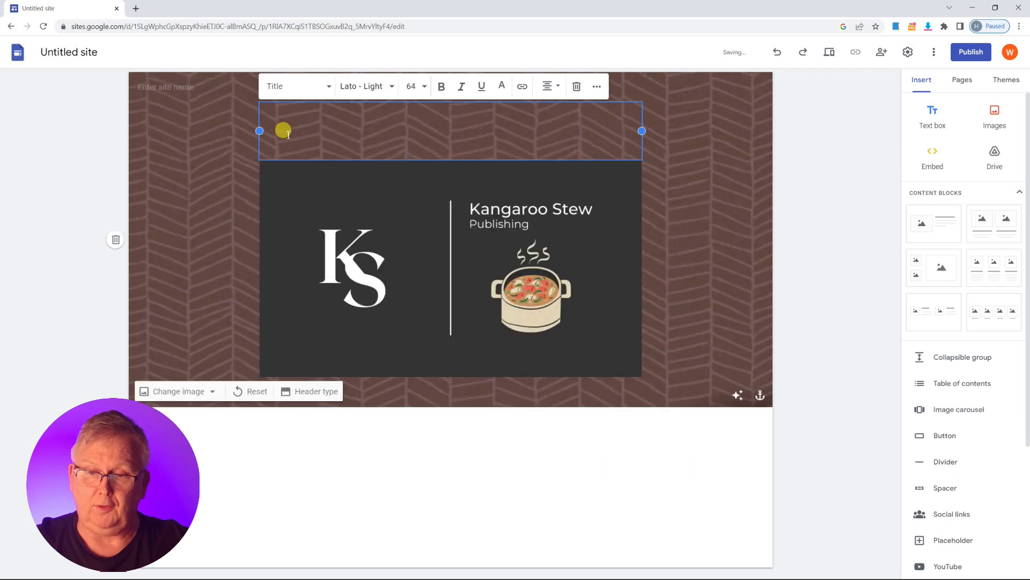
pyautogui.click(577, 86)
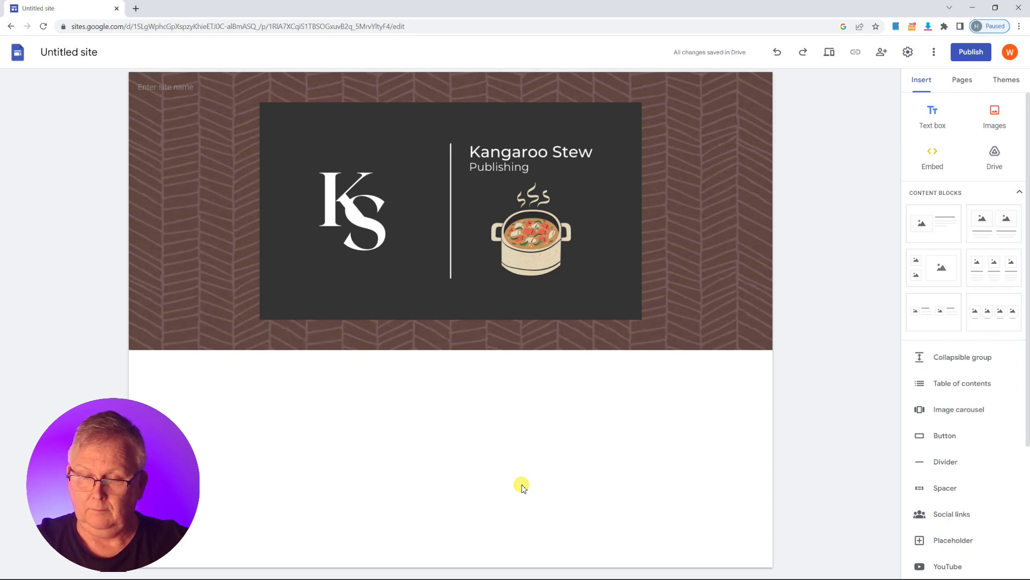
# Enter "Kangaroo Stew Publishing" as the site name.
pyautogui.click(164, 87)
pyautogui.write('K')
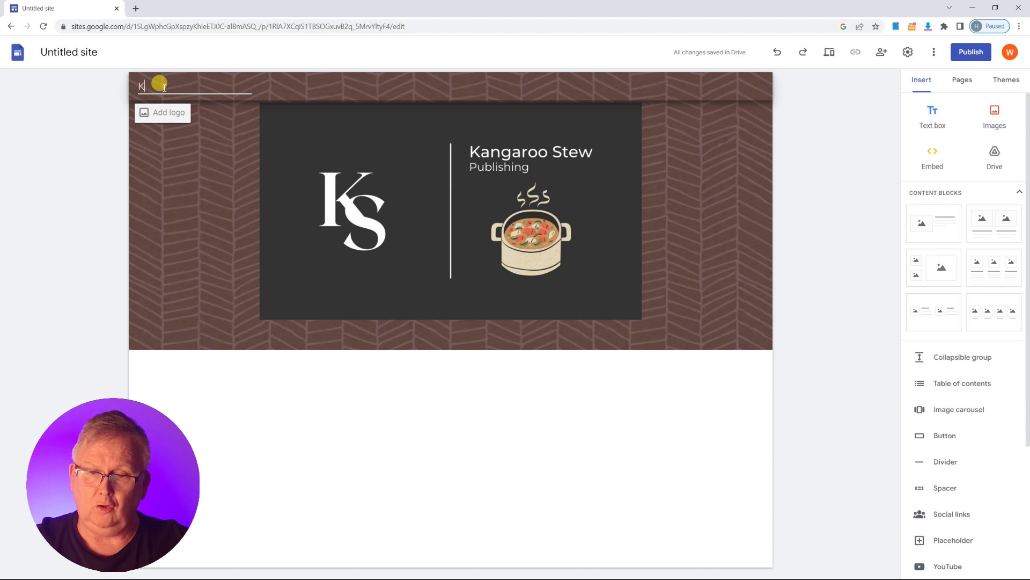
pyautogui.write('angaroo Stew Pu')
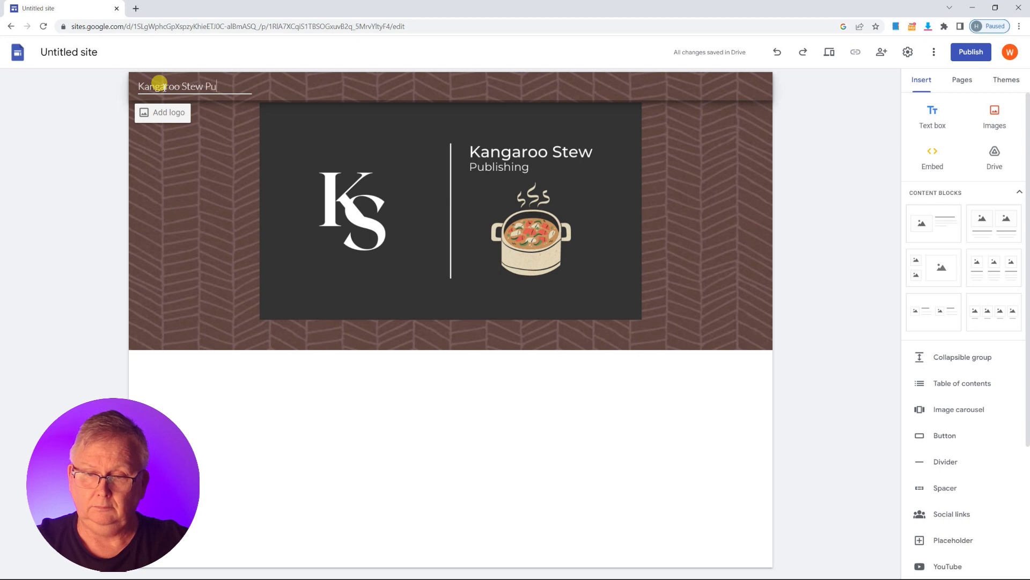
pyautogui.write('blishing')
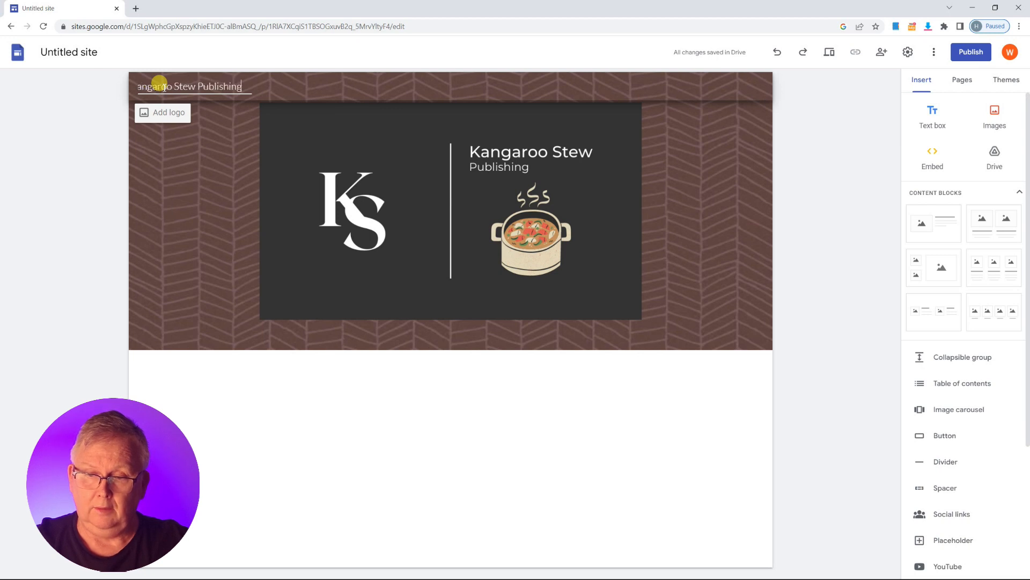
pyautogui.click(208, 113)
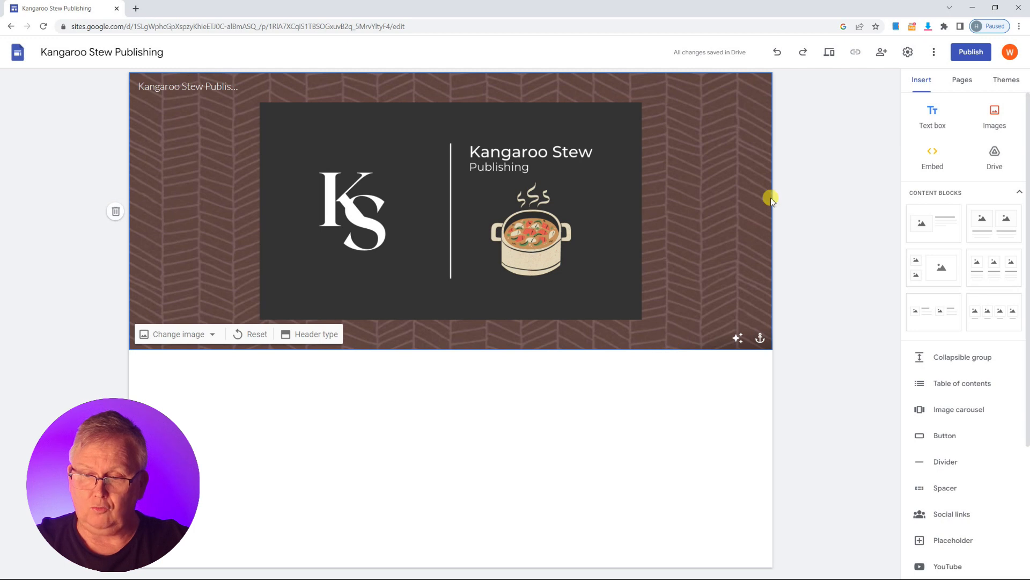
# Set the site's navigation bar colour to Black in the site settings.
pyautogui.click(908, 53)
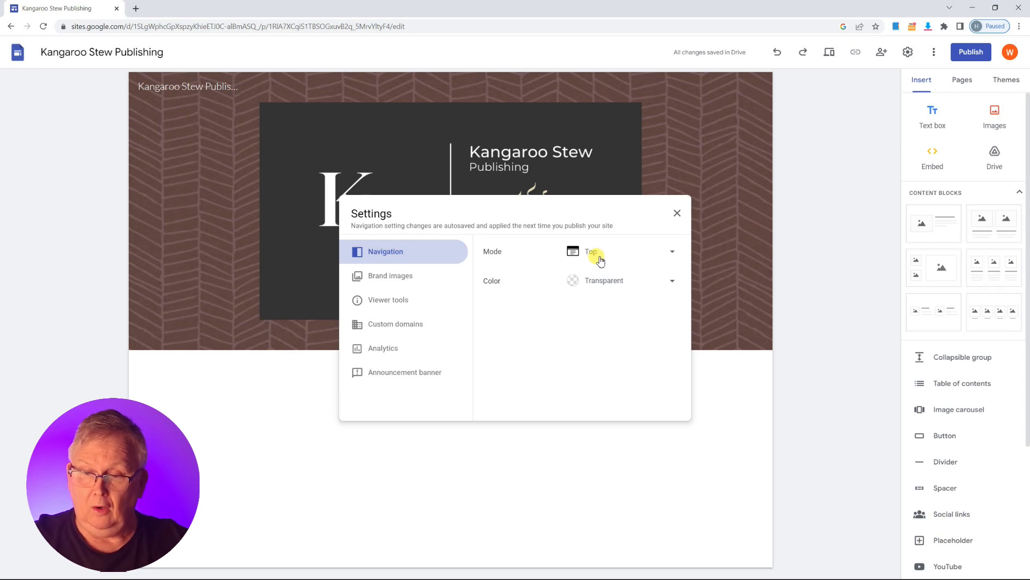
pyautogui.click(670, 283)
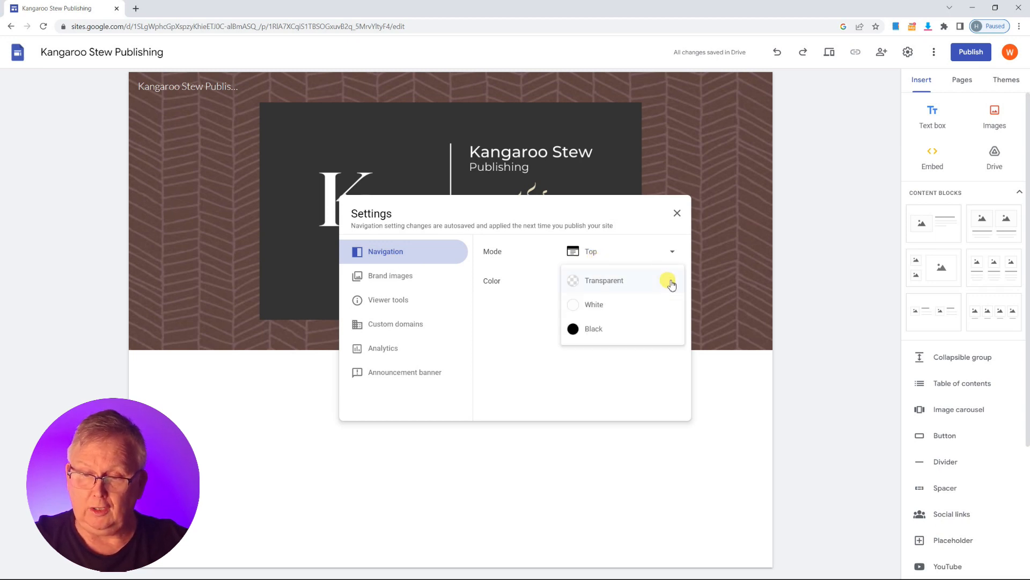
pyautogui.click(579, 334)
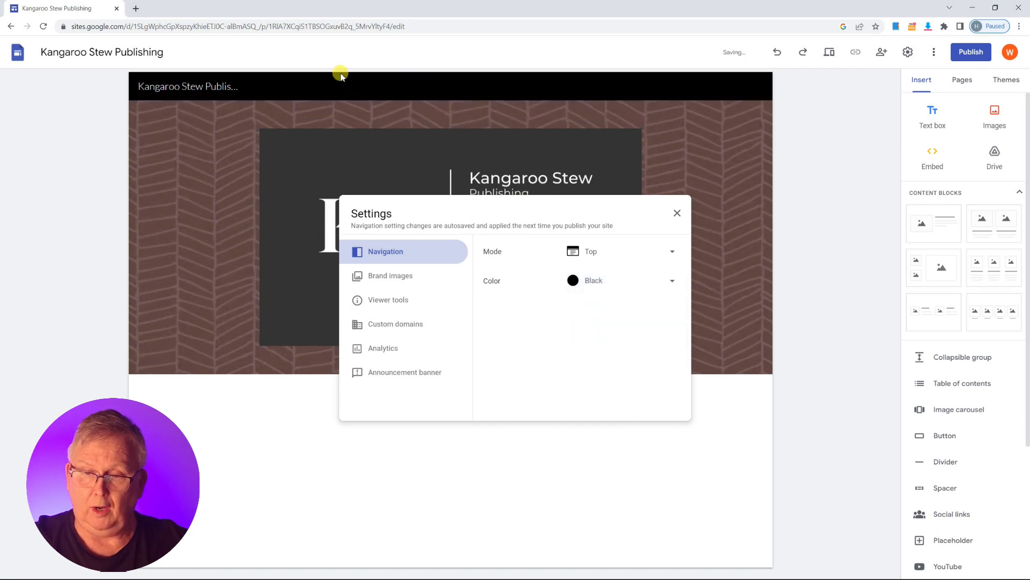
# Review the brand images, viewer tools, custom domains, analytics and announcement banner settings, and close the settings.
pyautogui.click(399, 280)
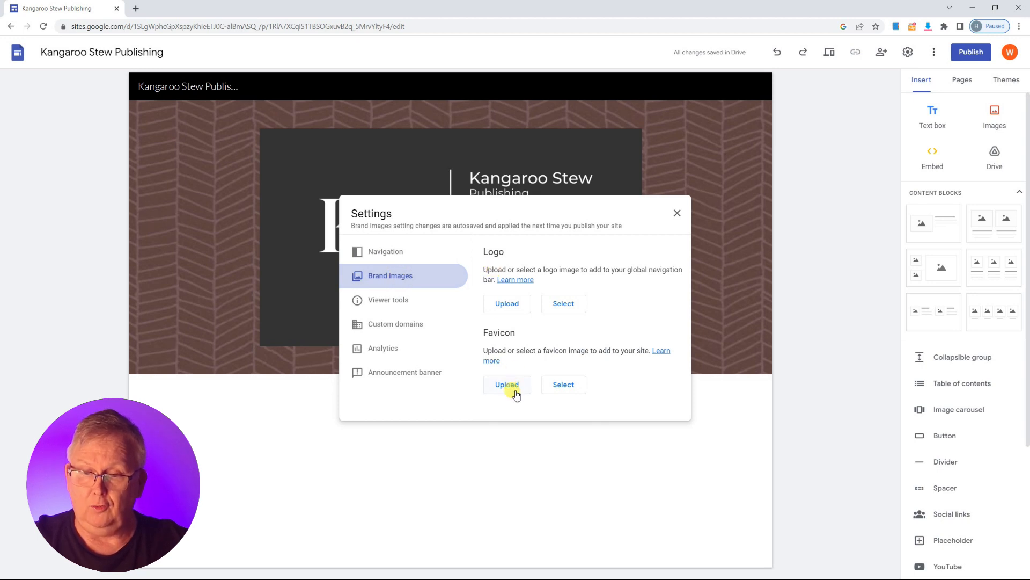
pyautogui.click(379, 302)
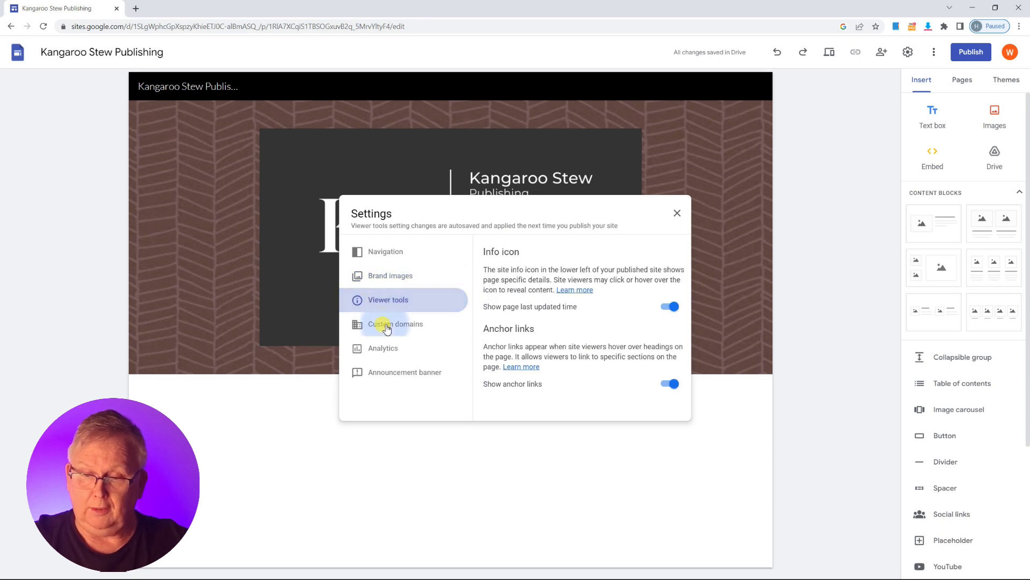
pyautogui.click(386, 328)
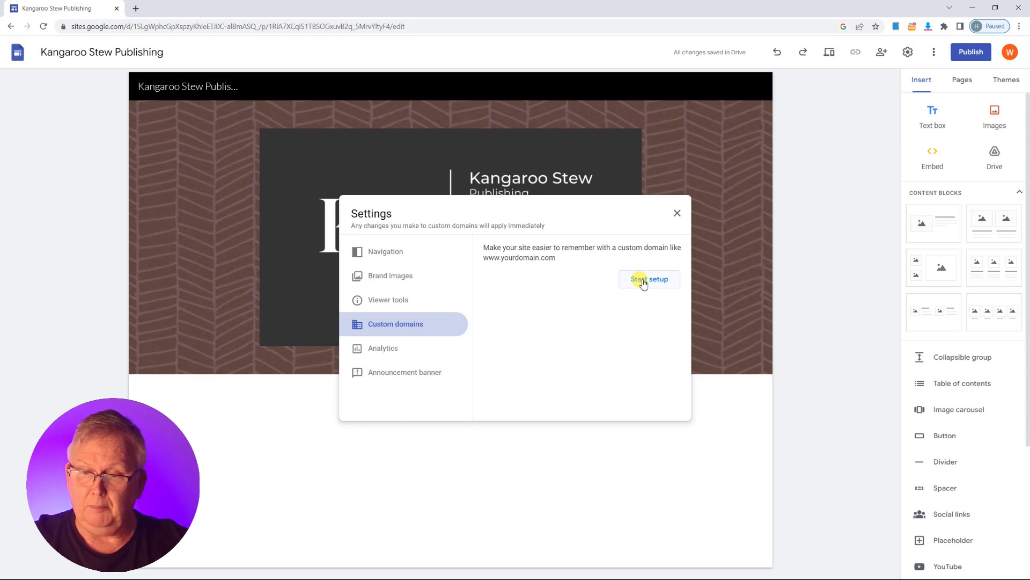
pyautogui.click(390, 350)
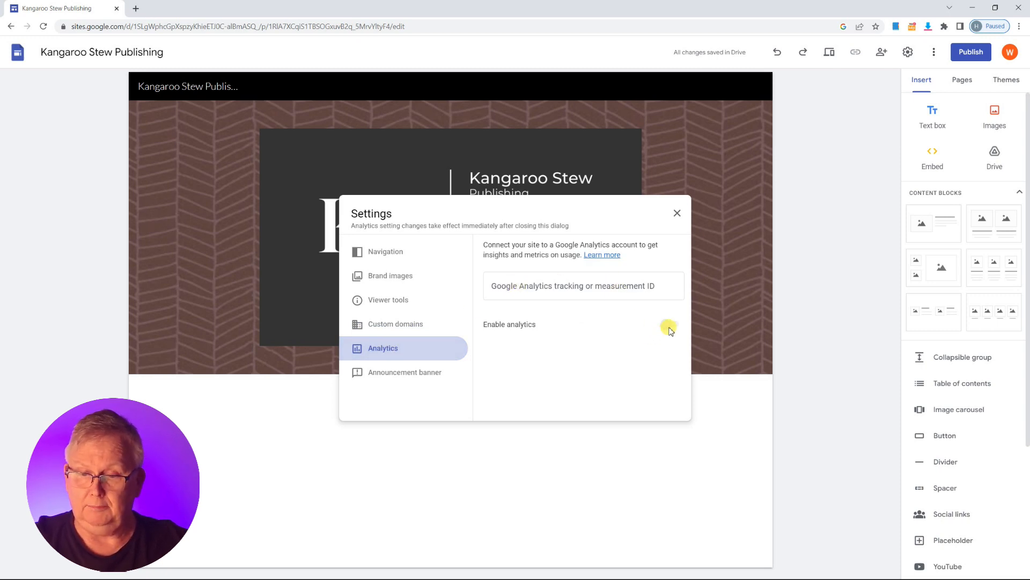
pyautogui.click(406, 374)
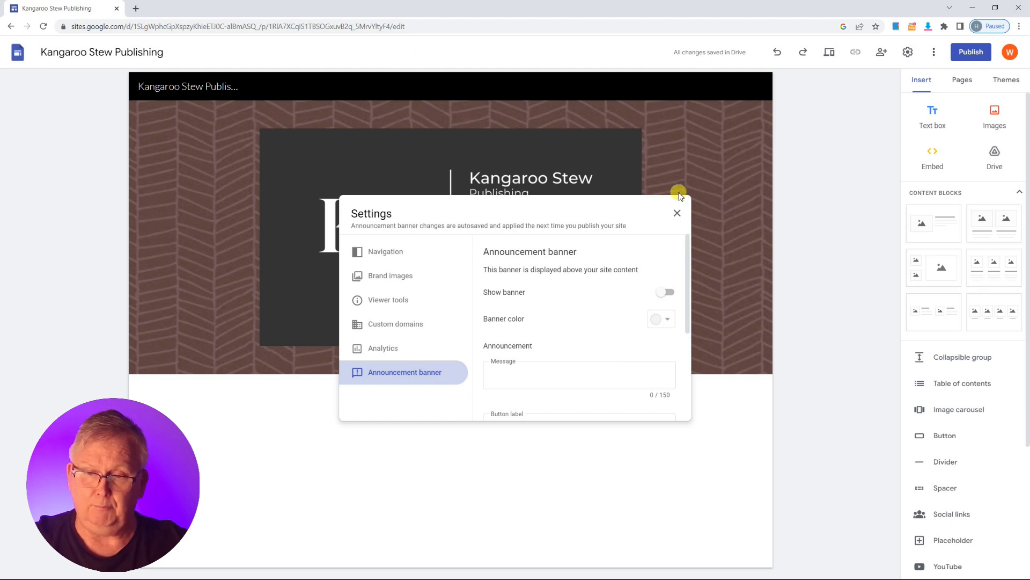
pyautogui.click(677, 214)
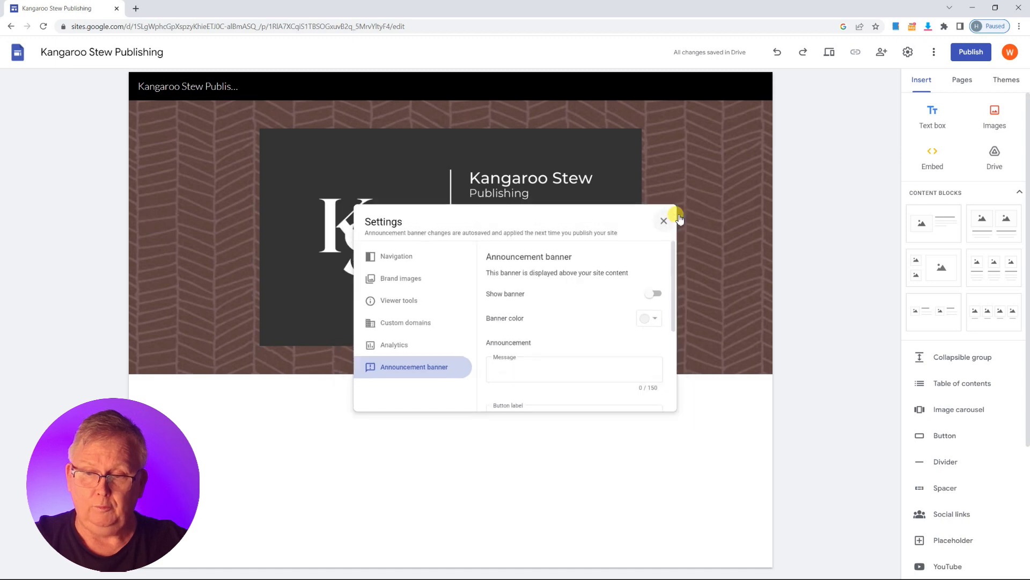
# Start a new link in the site's page list and name it "Amazon US".
pyautogui.click(964, 80)
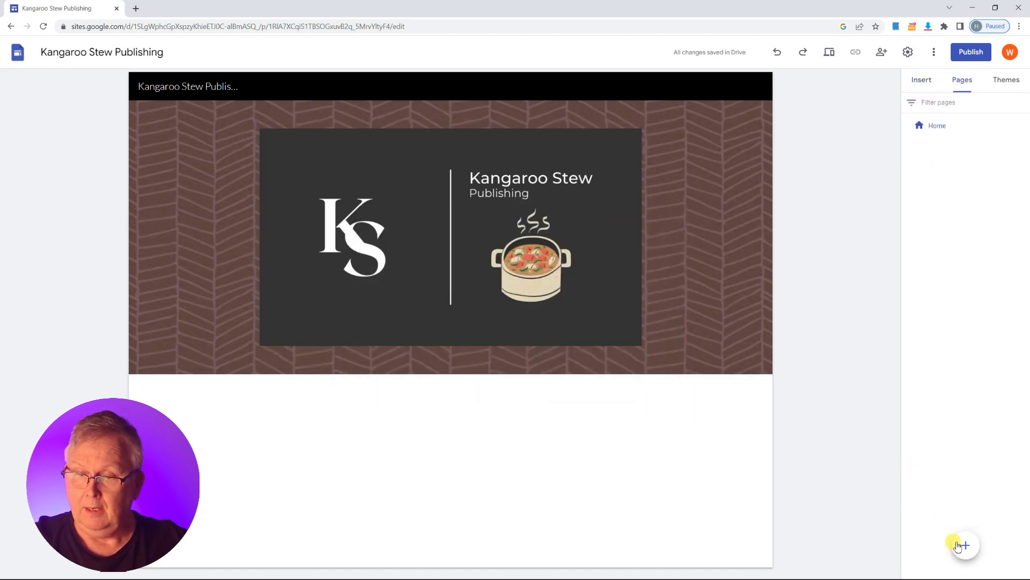
pyautogui.moveTo(966, 547)
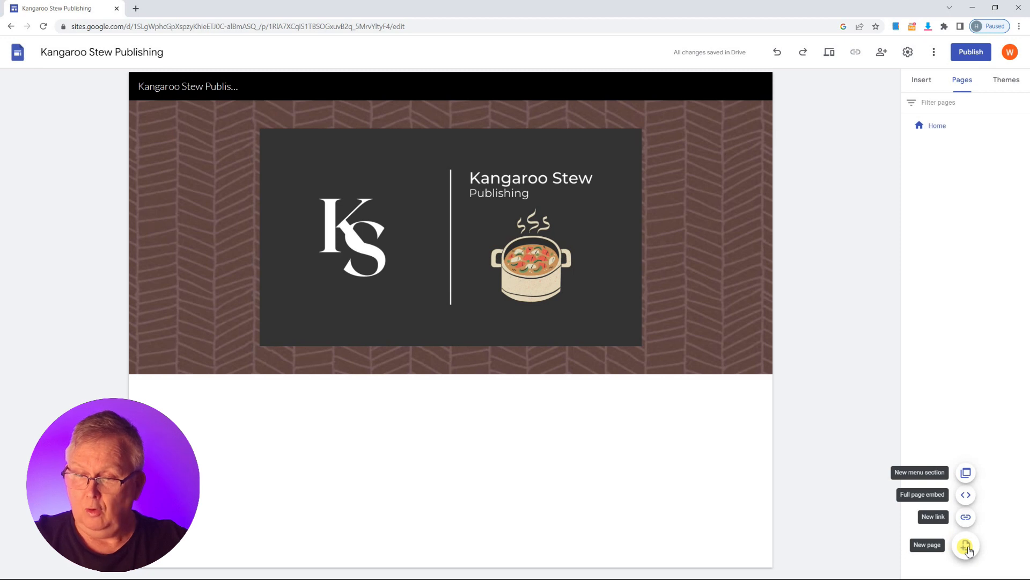
pyautogui.click(968, 518)
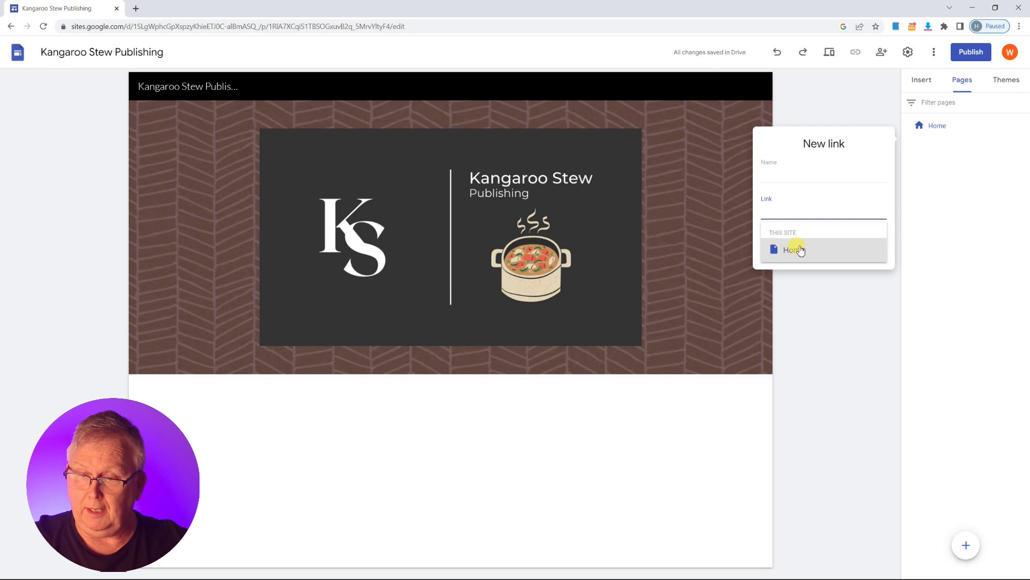
pyautogui.click(777, 172)
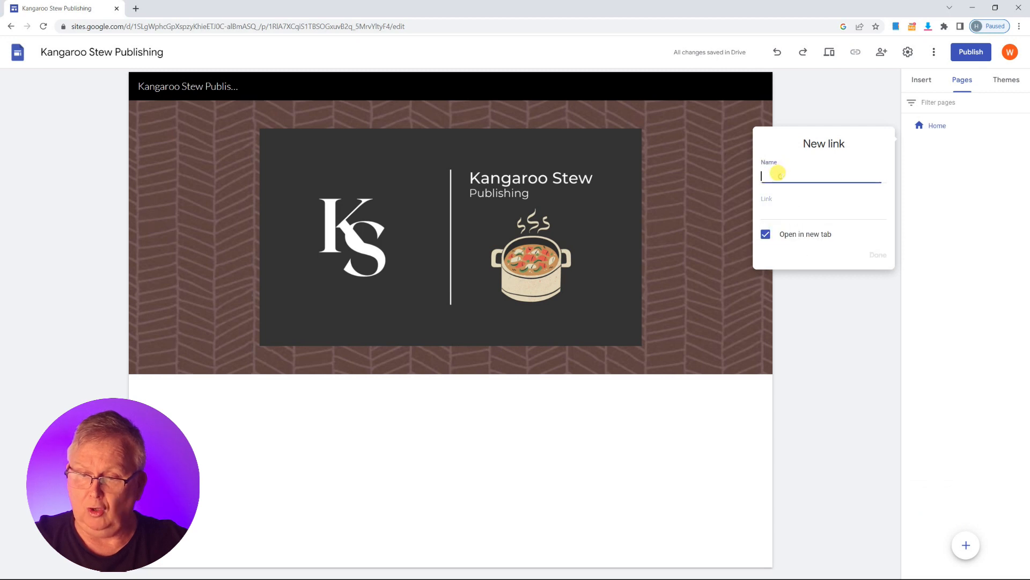
pyautogui.write('Amazon US')
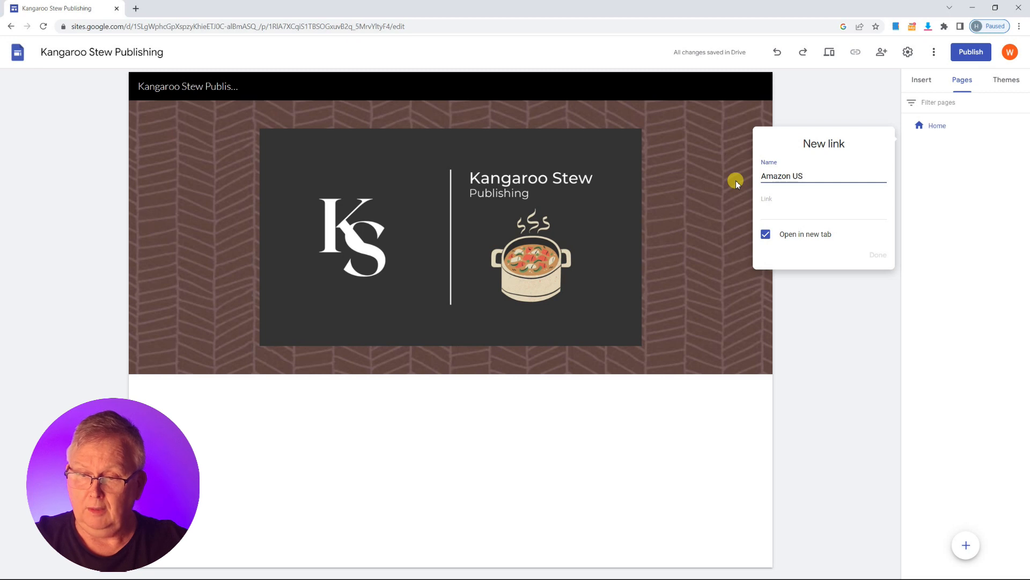
pyautogui.click(762, 214)
pyautogui.write('www.amazo')
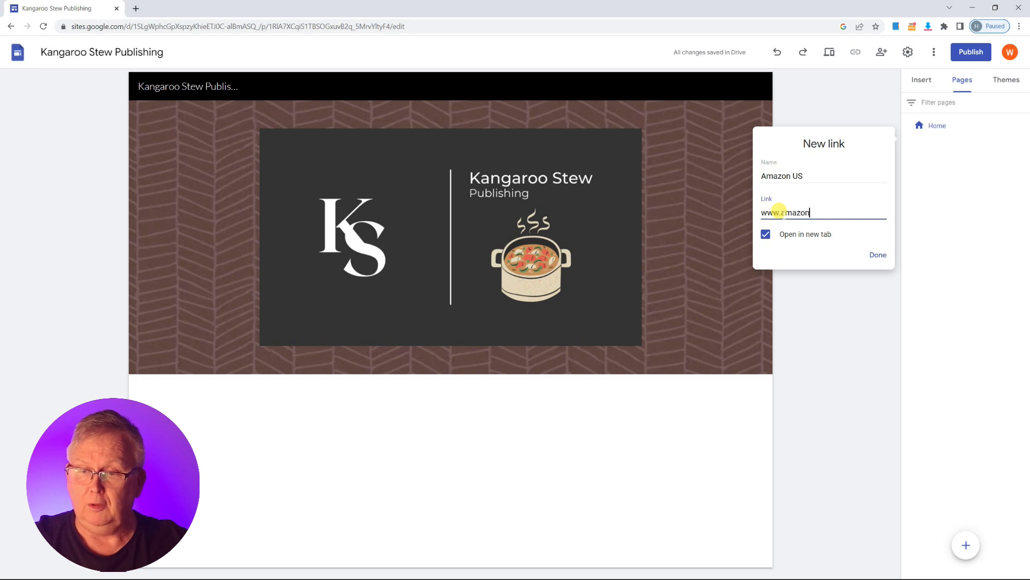
pyautogui.write('n.c')
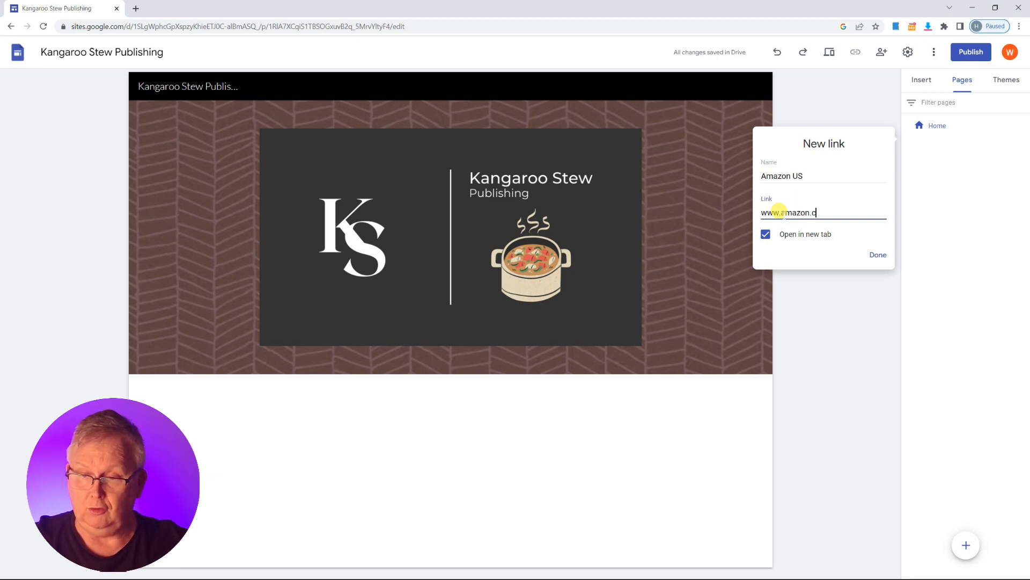
pyautogui.write('om/your')
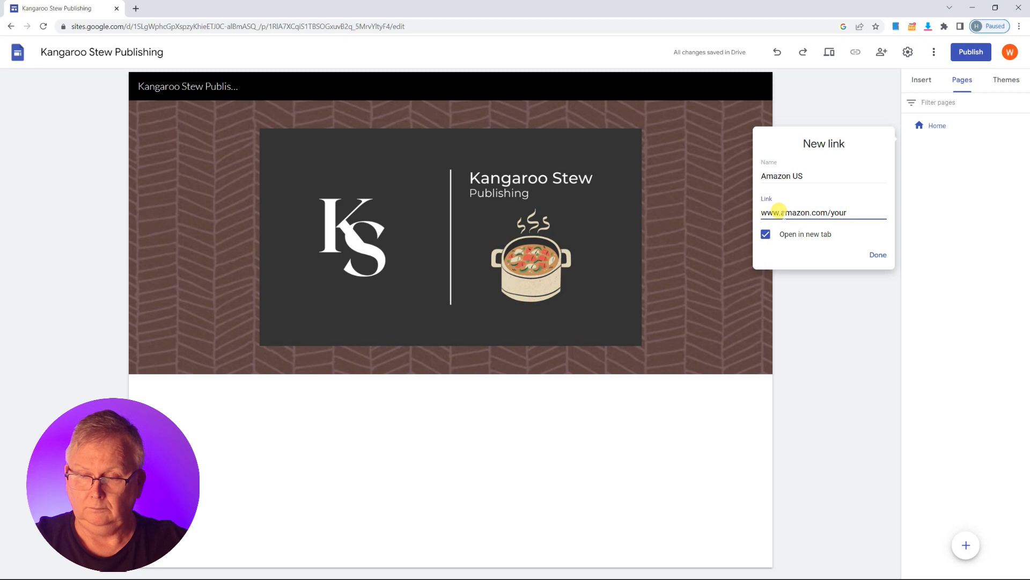
pyautogui.write('autho')
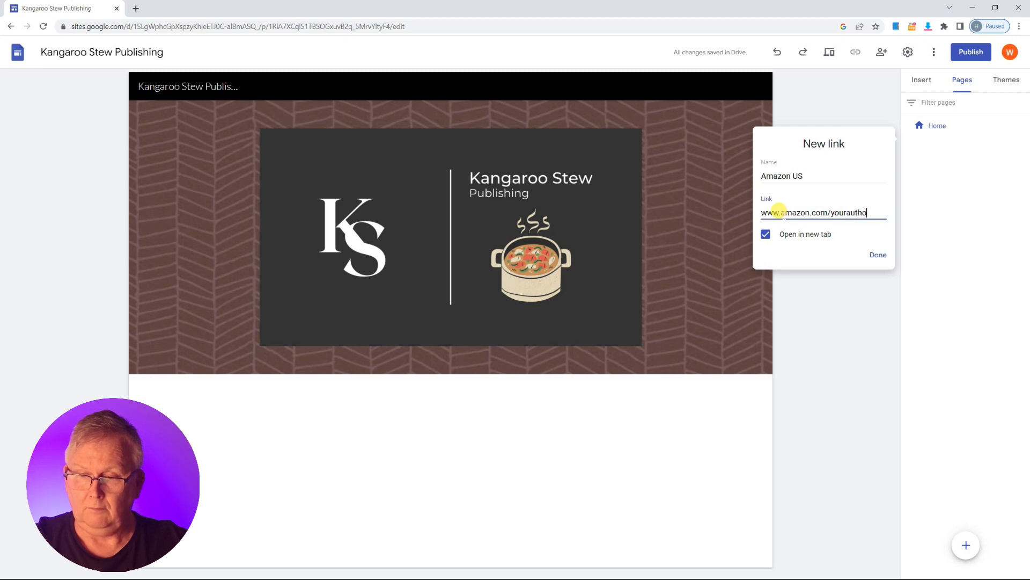
pyautogui.press('BackSpace')
pyautogui.press('BackSpace')
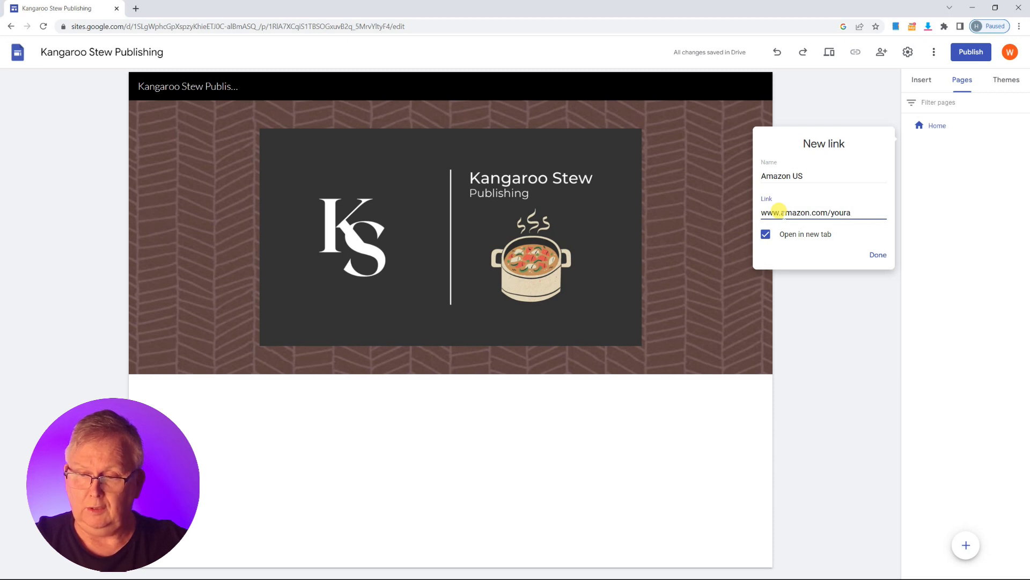
pyautogui.write('auth')
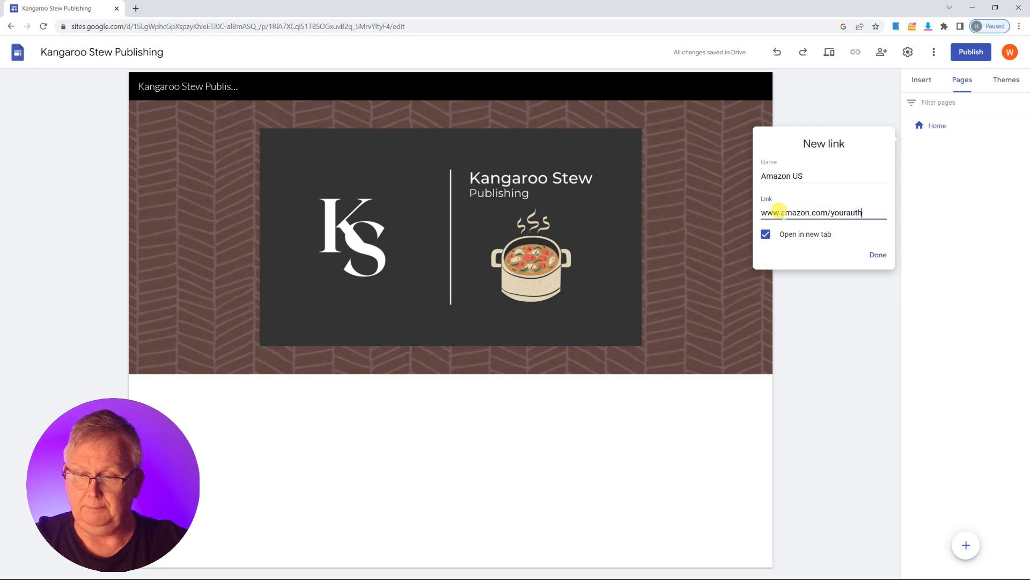
pyautogui.write('orcentral')
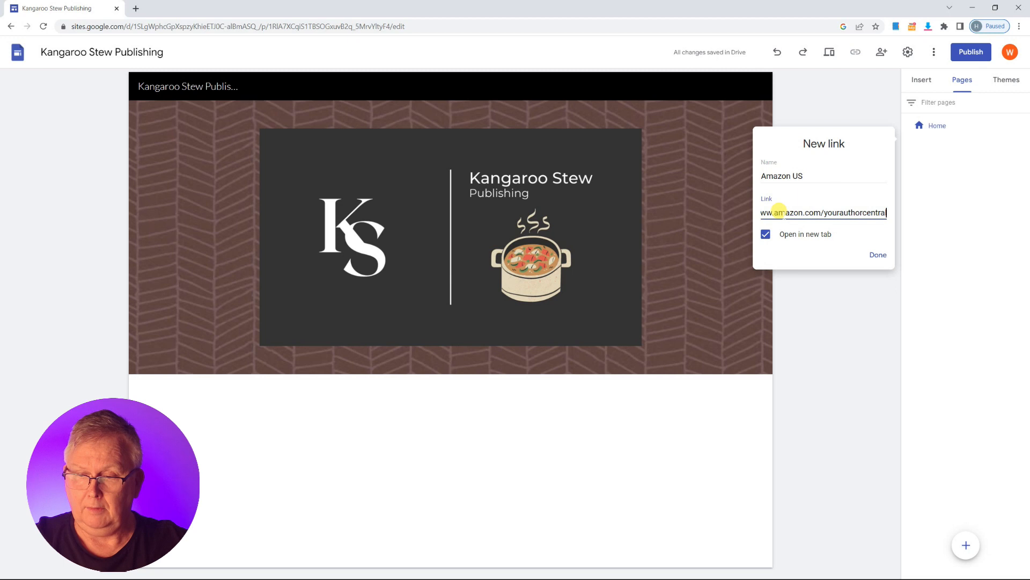
pyautogui.write('link')
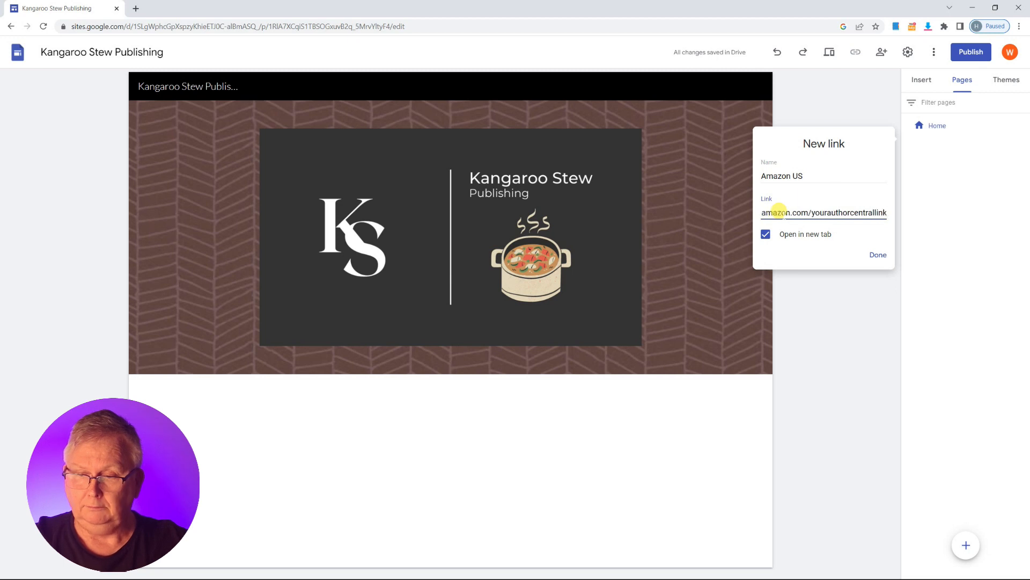
pyautogui.click(878, 254)
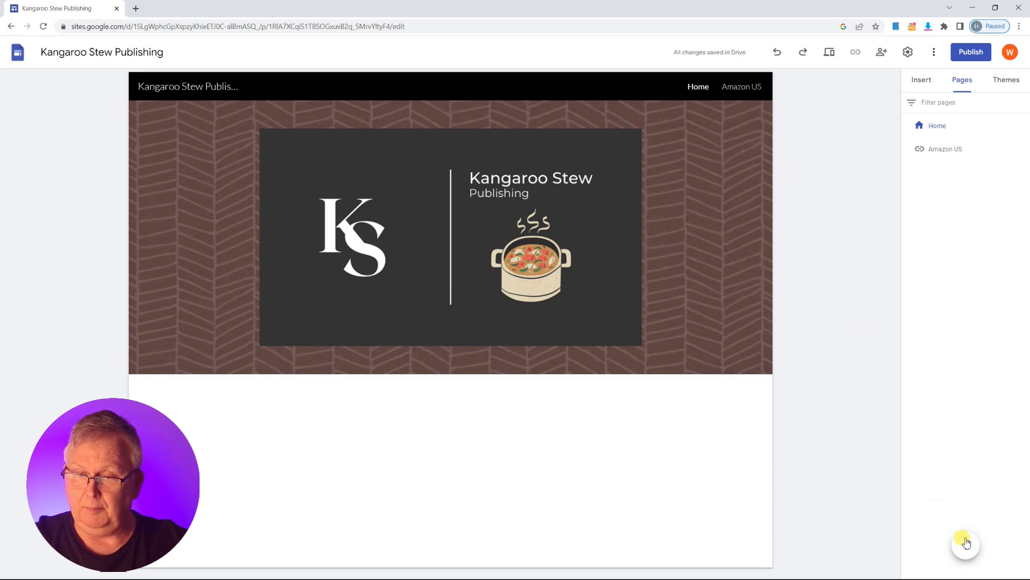
pyautogui.moveTo(965, 545)
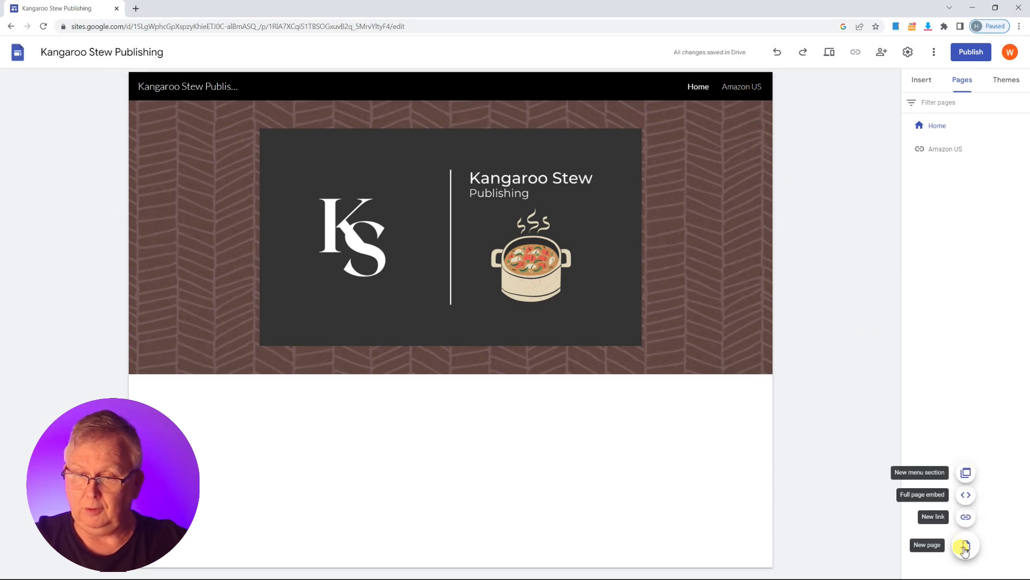
pyautogui.click(966, 516)
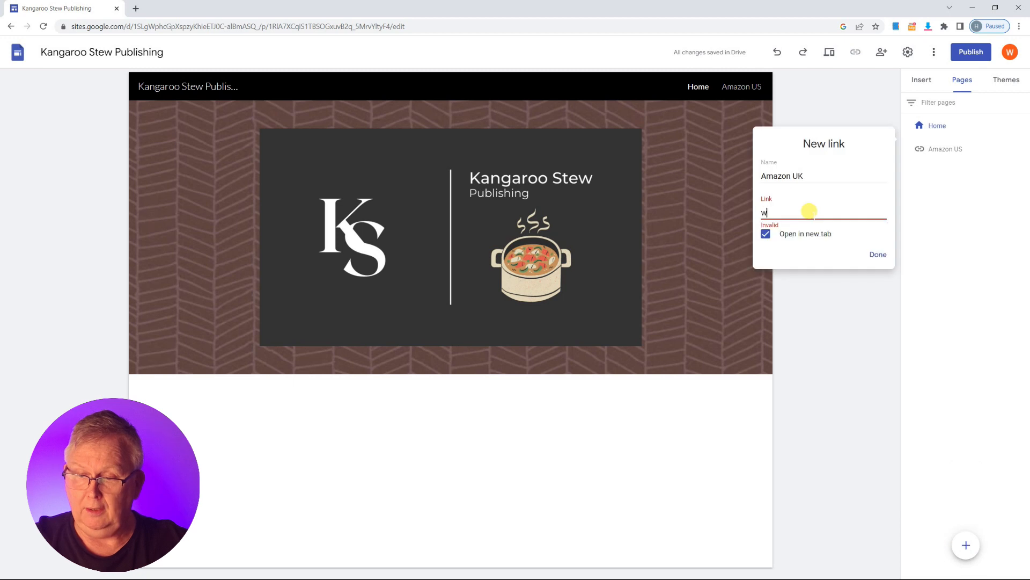
pyautogui.write('www.link')
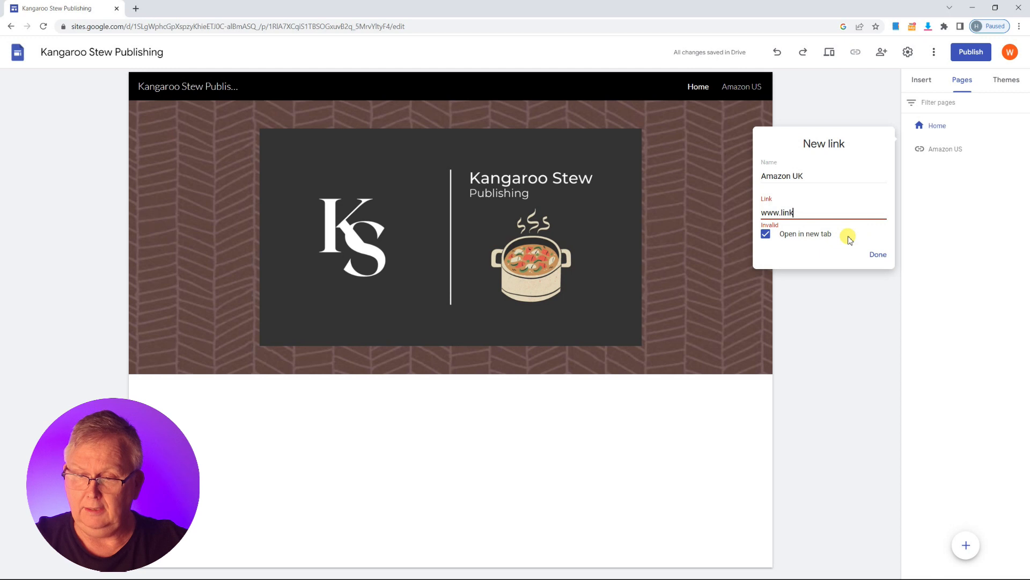
pyautogui.write('.com')
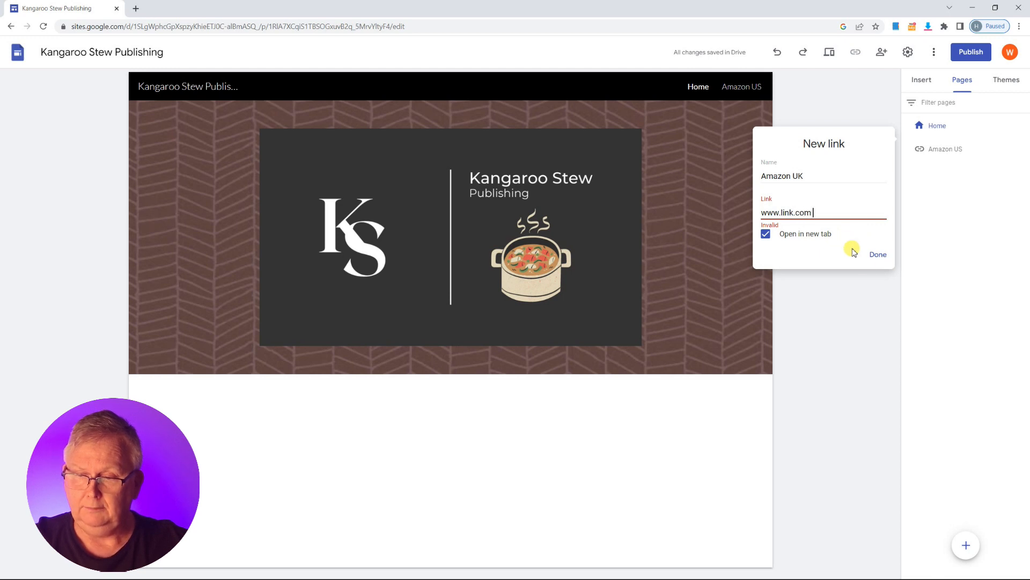
pyautogui.click(874, 254)
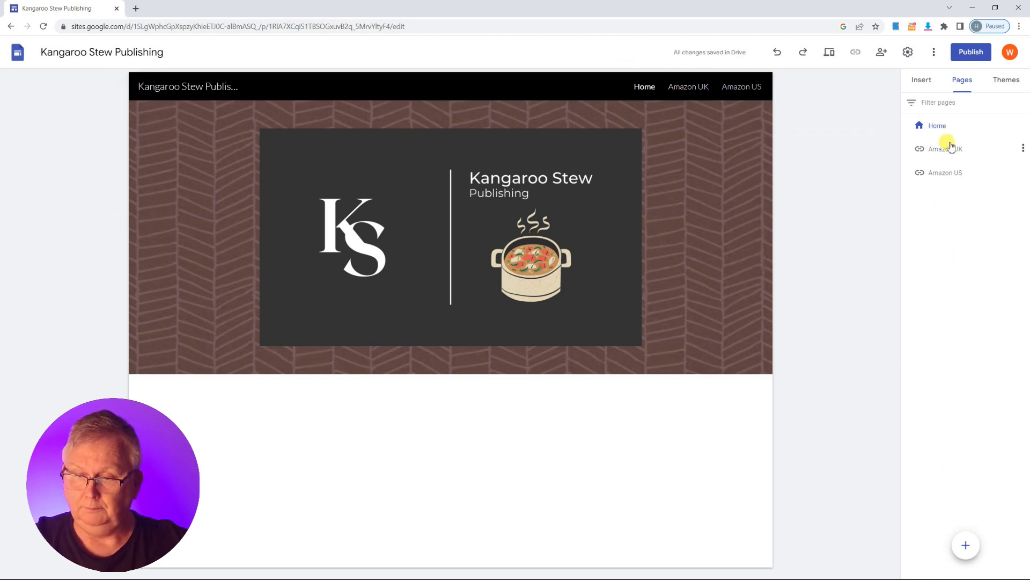
pyautogui.moveTo(972, 550)
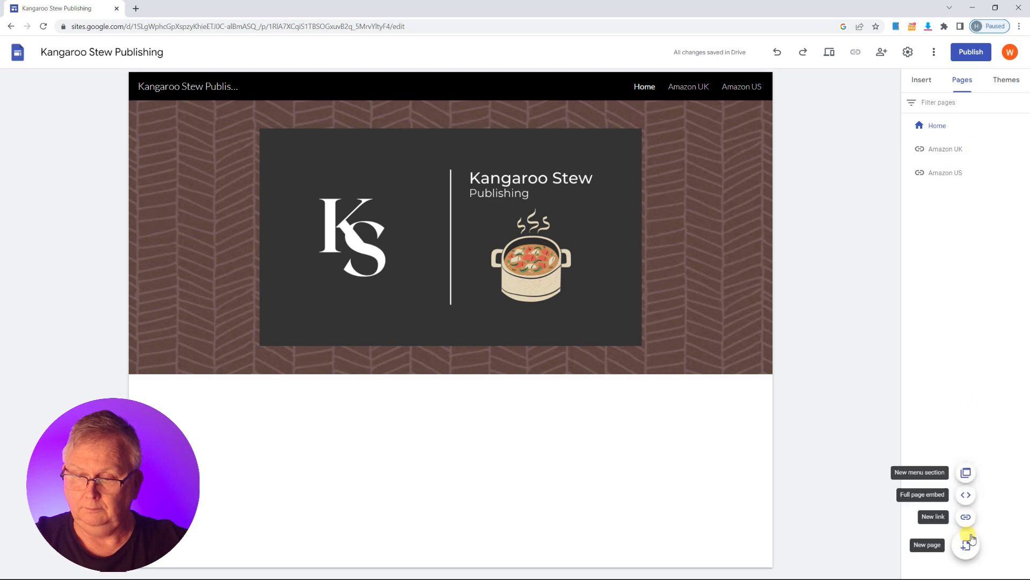
pyautogui.click(966, 516)
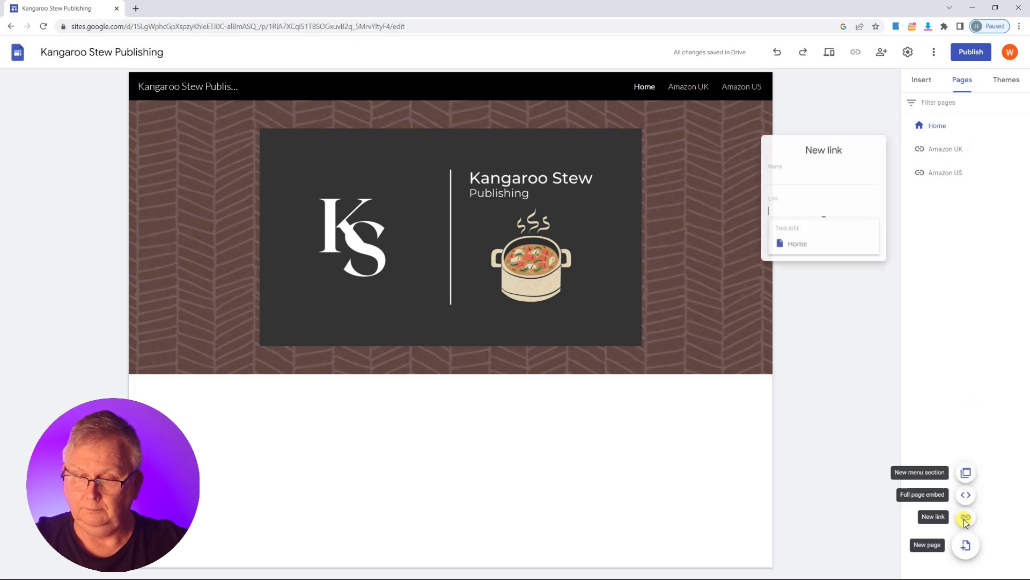
pyautogui.click(811, 169)
pyautogui.write('Amazon AU')
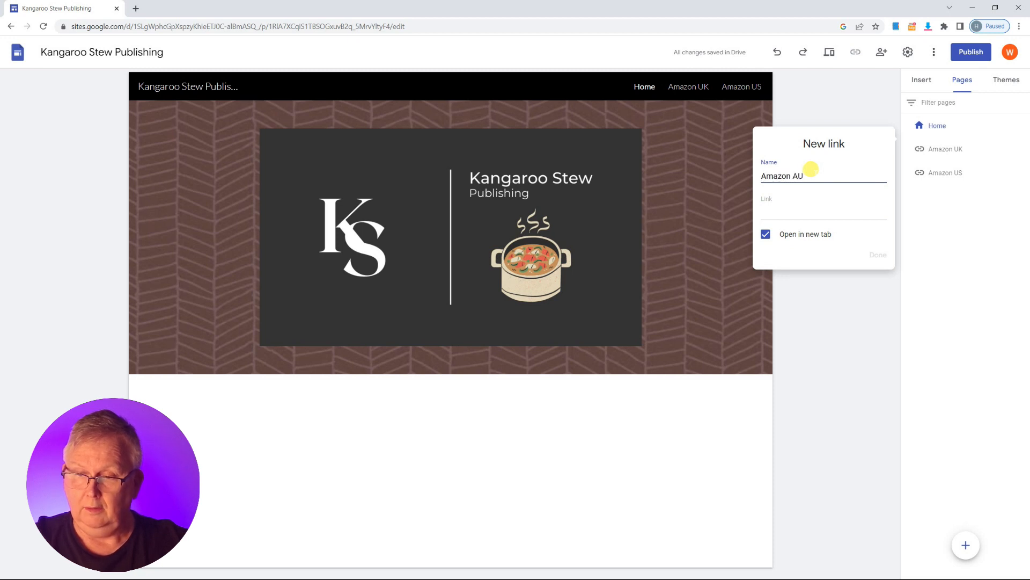
pyautogui.click(779, 207)
pyautogui.write('www.ama')
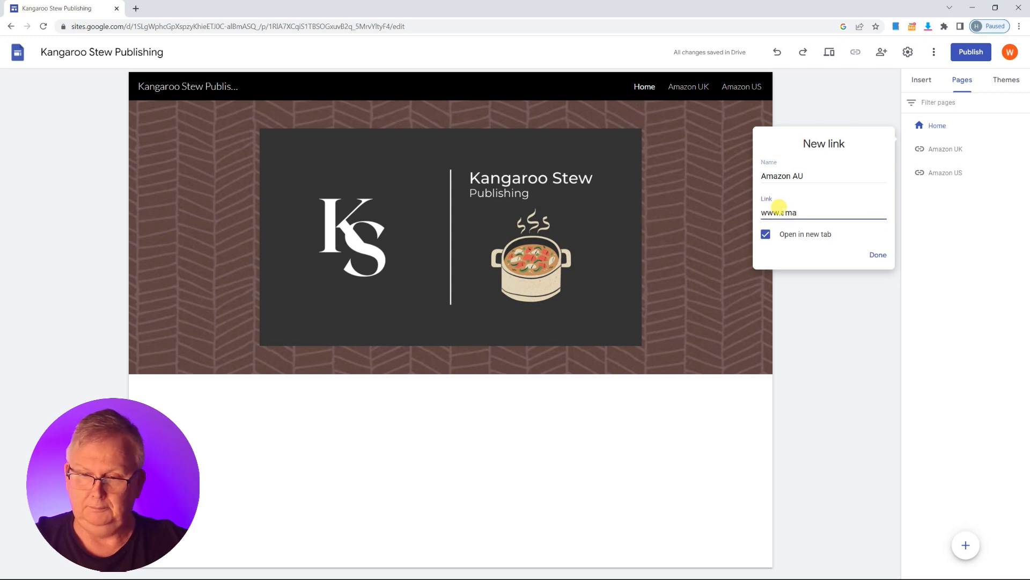
pyautogui.write('zon.aulink')
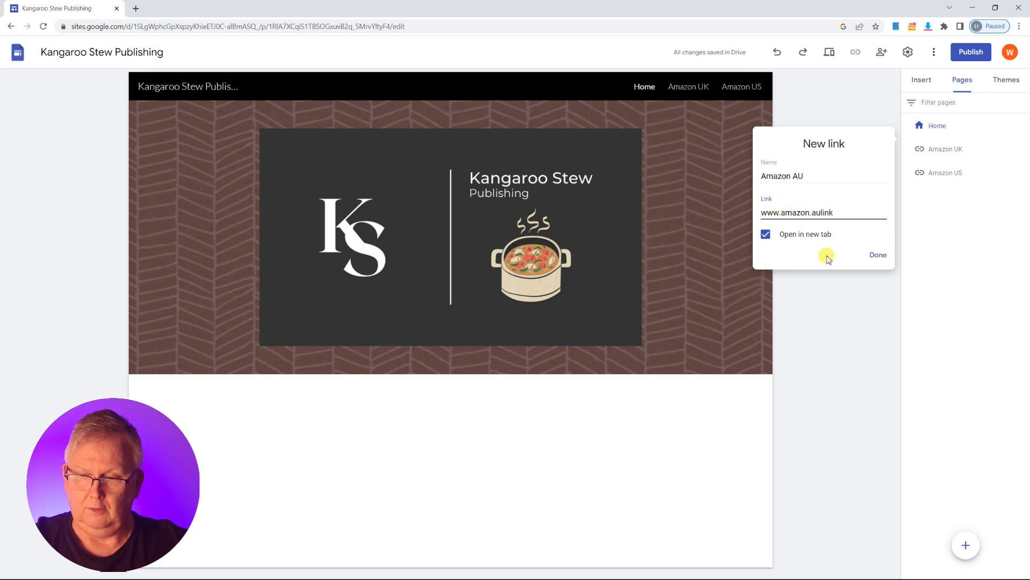
pyautogui.click(881, 259)
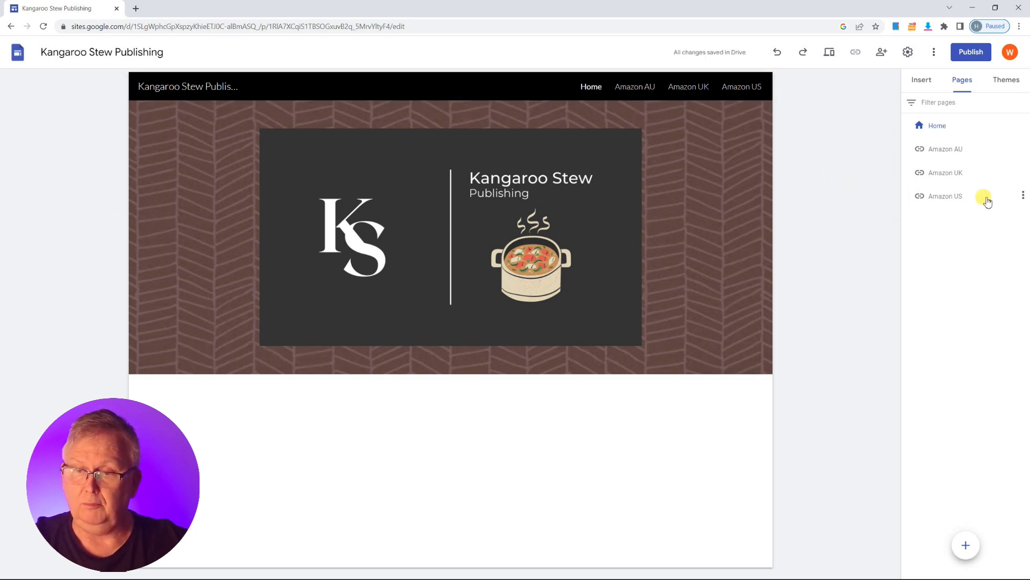
# Reorder the links after Home in the page list as Amazon US, Amazon UK, Amazon AU.
pyautogui.moveTo(989, 196); pyautogui.dragTo(984, 133)
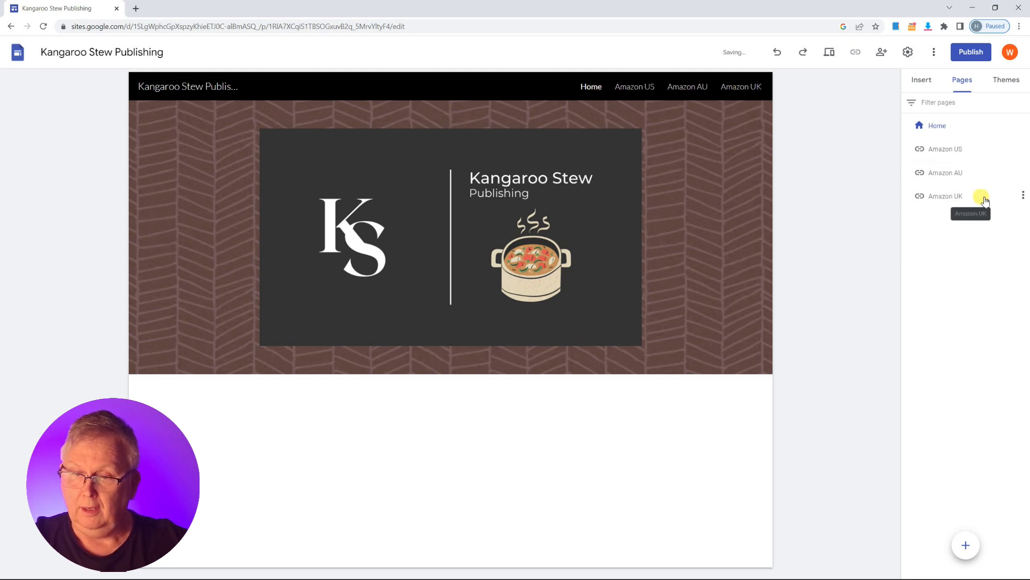
pyautogui.moveTo(982, 193); pyautogui.dragTo(975, 156)
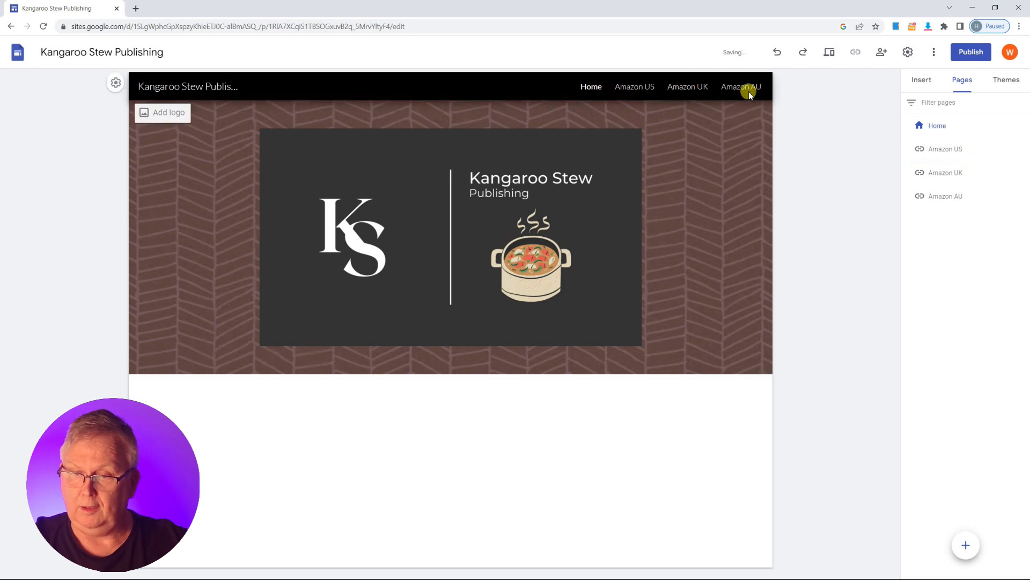
pyautogui.click(544, 173)
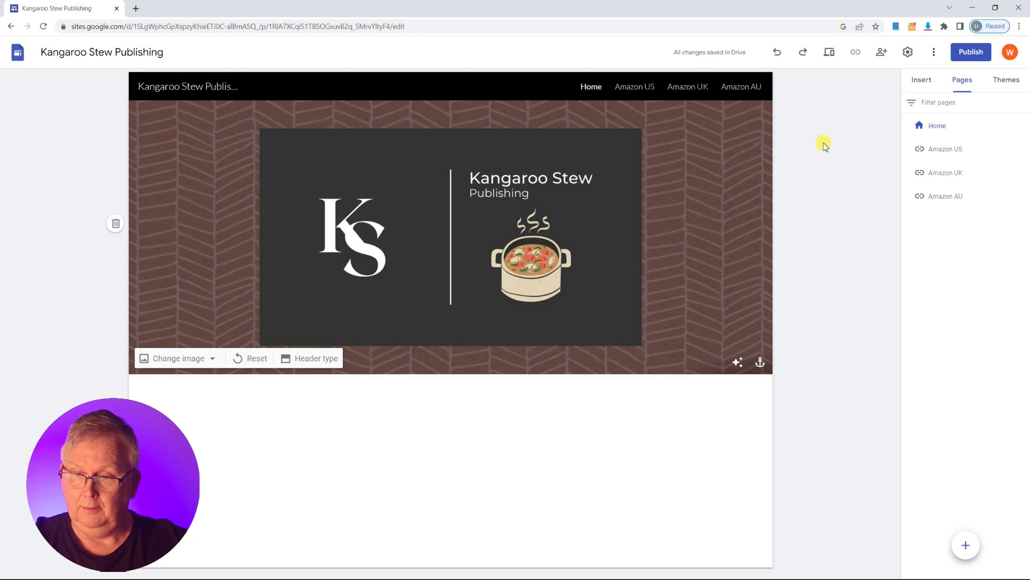
# Insert a text box in the empty page area below the header banner.
pyautogui.click(921, 82)
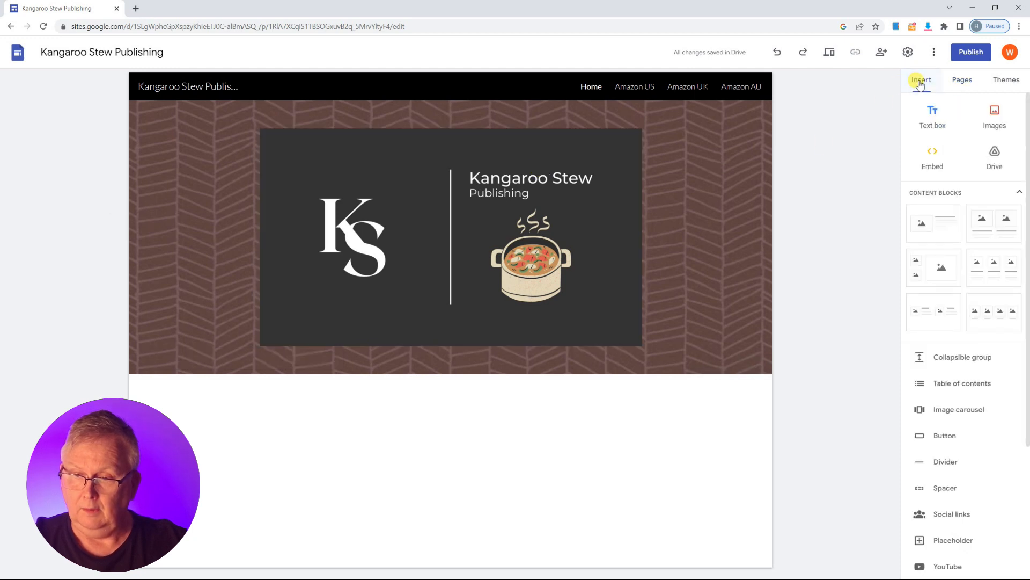
pyautogui.click(926, 112)
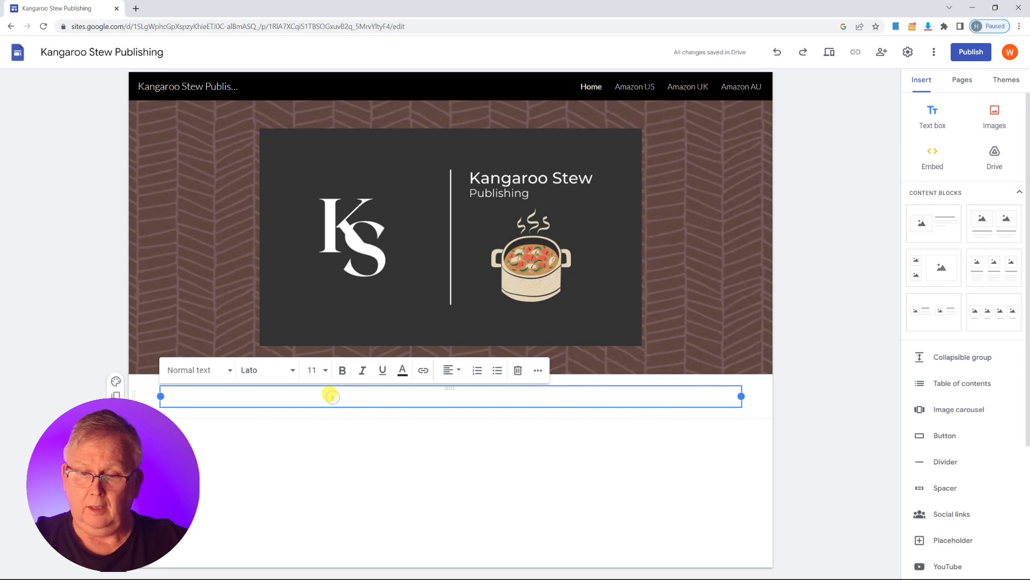
pyautogui.write('IN th')
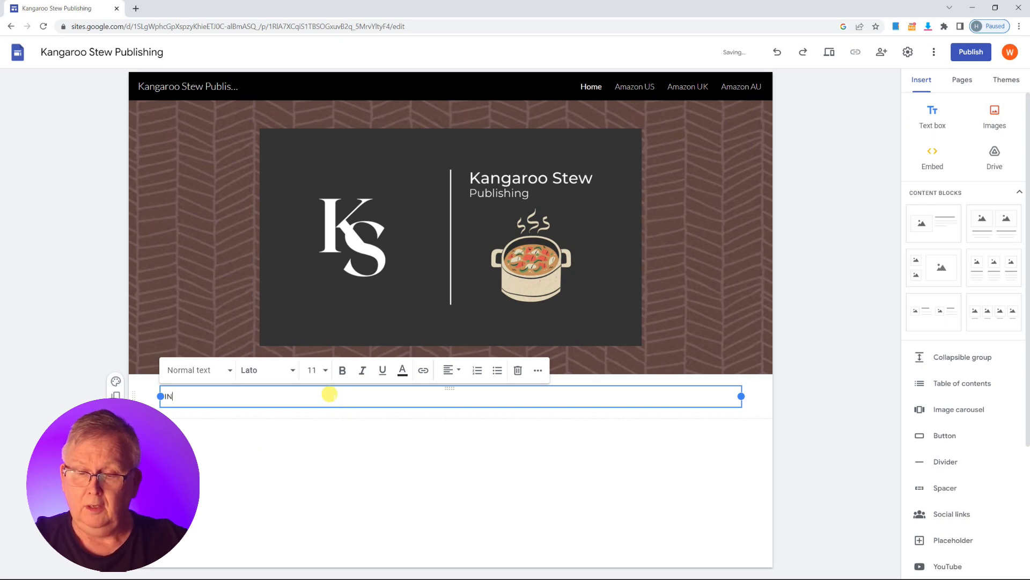
pyautogui.press('BackSpace')
pyautogui.press('BackSpace')
pyautogui.press('BackSpace')
pyautogui.press('BackSpace')
pyautogui.press('BackSpace')
pyautogui.press('BackSpace')
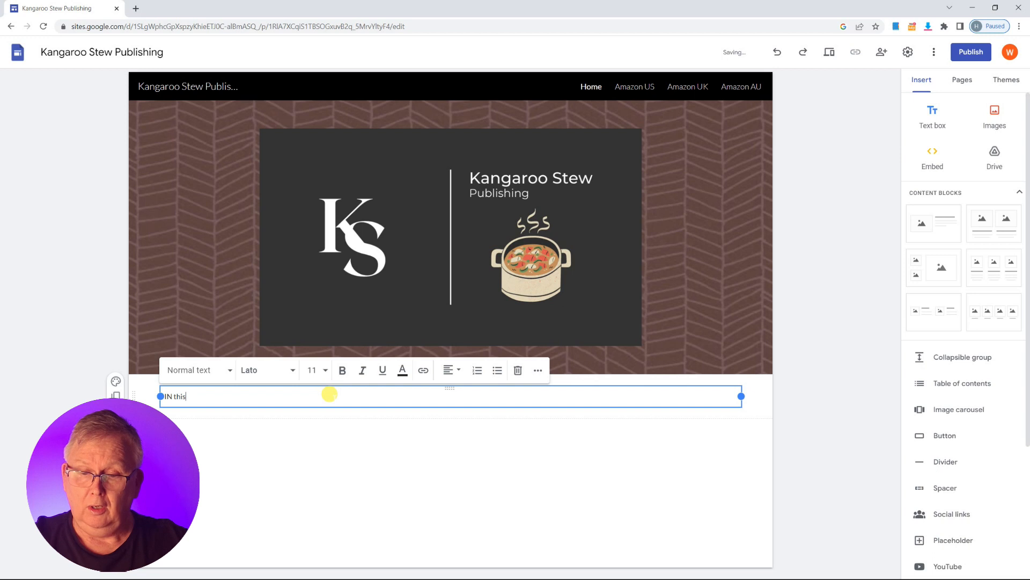
pyautogui.press('BackSpace')
pyautogui.press('BackSpace')
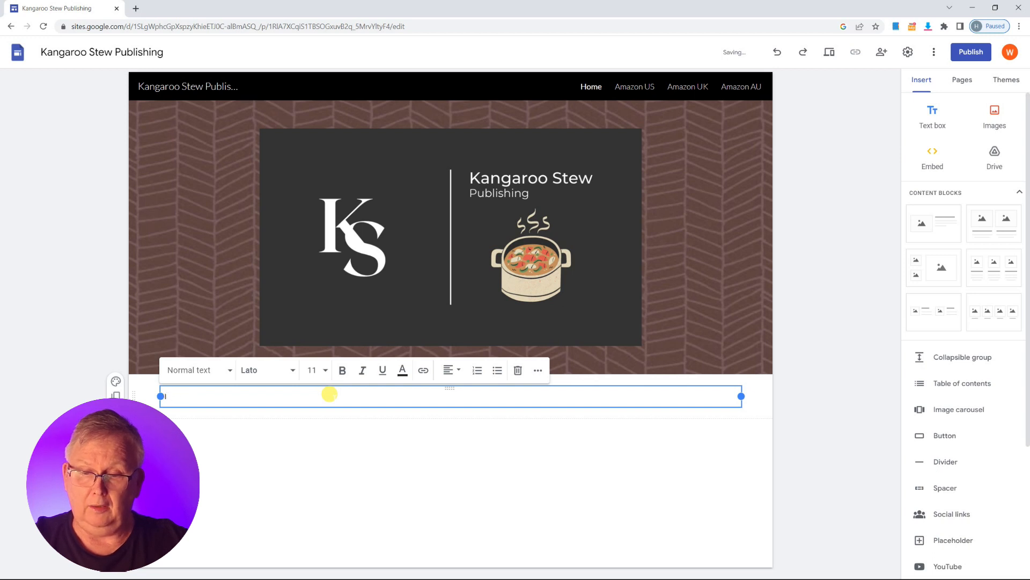
# Enter "In this box you can provide a biography about your author page and the type of books you are seeling." in the text box.
pyautogui.write('In this box you can provide a biography about your au')
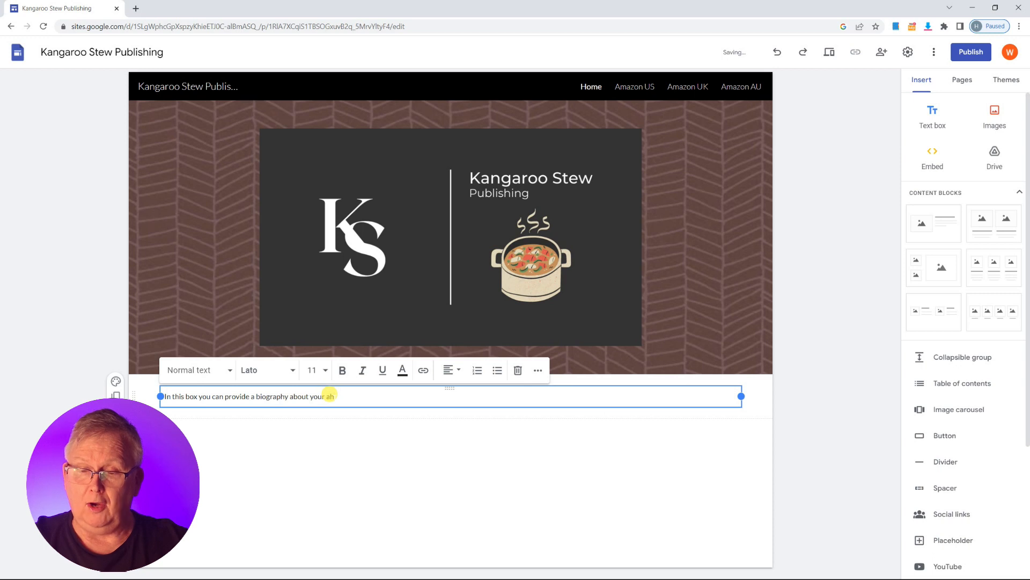
pyautogui.write('thor page and the typ')
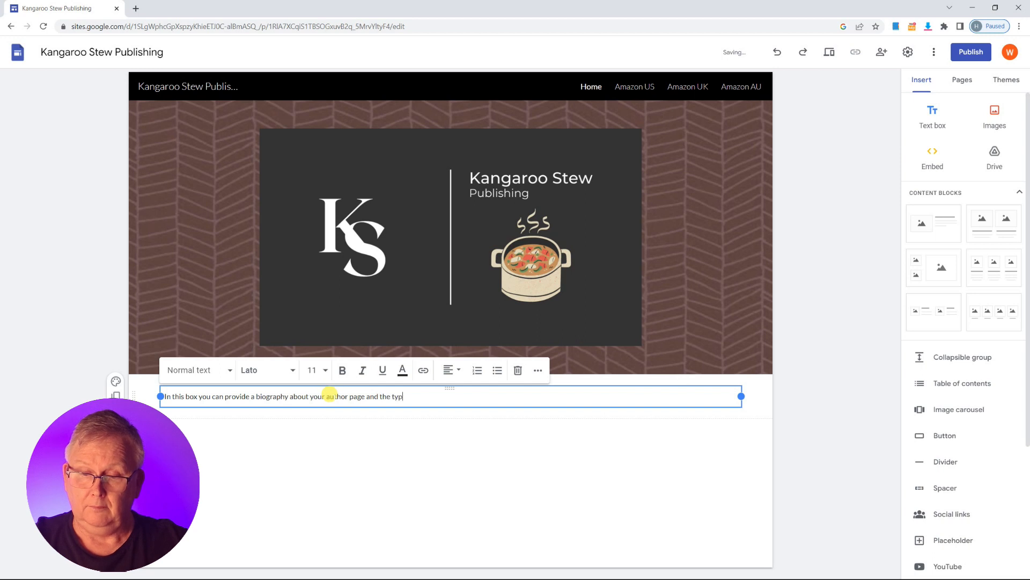
pyautogui.write('e of books ')
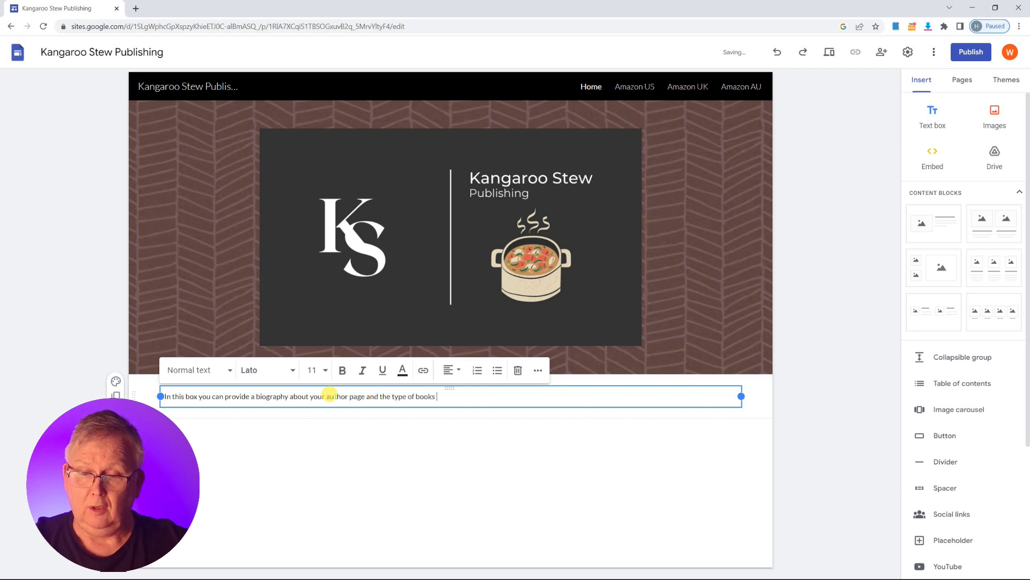
pyautogui.write('you are seeling.  You')
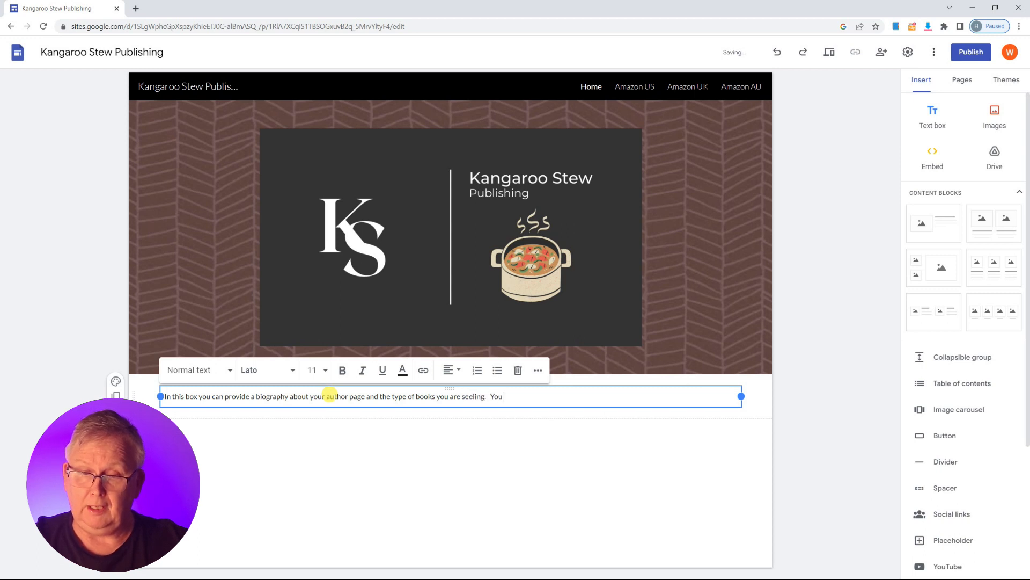
# Finish the biography text with the sentence "You can state that your books are exclusivly sold on AMAZON. etc....".
pyautogui.write('can state that your books are exclusivly sold on AM')
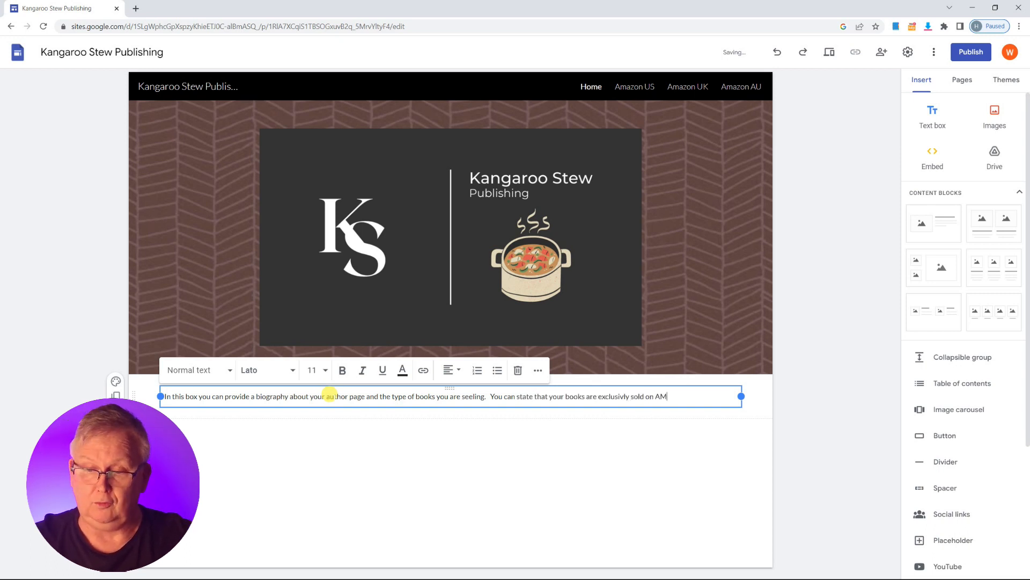
pyautogui.write('AZON. etc....')
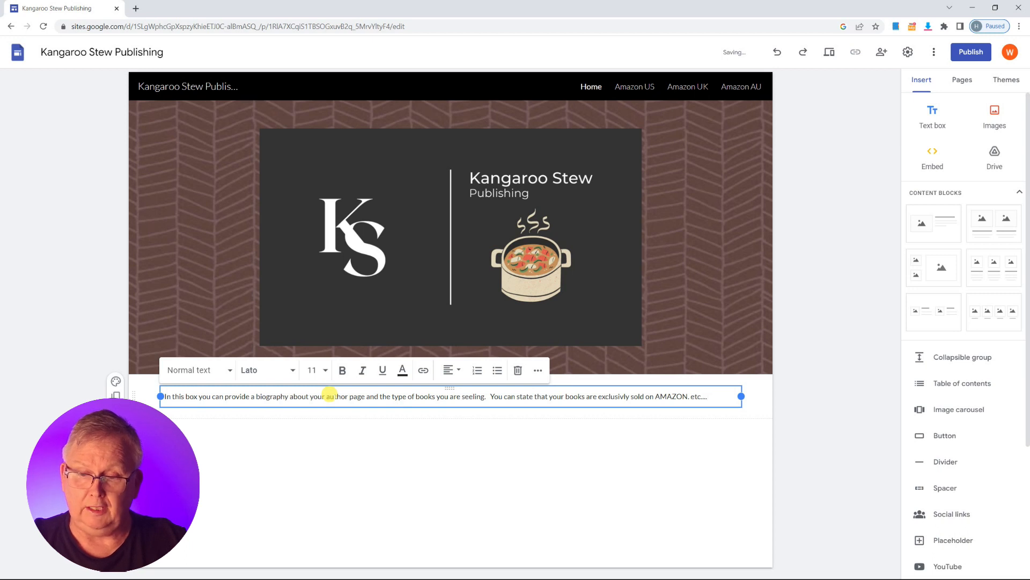
pyautogui.click(392, 460)
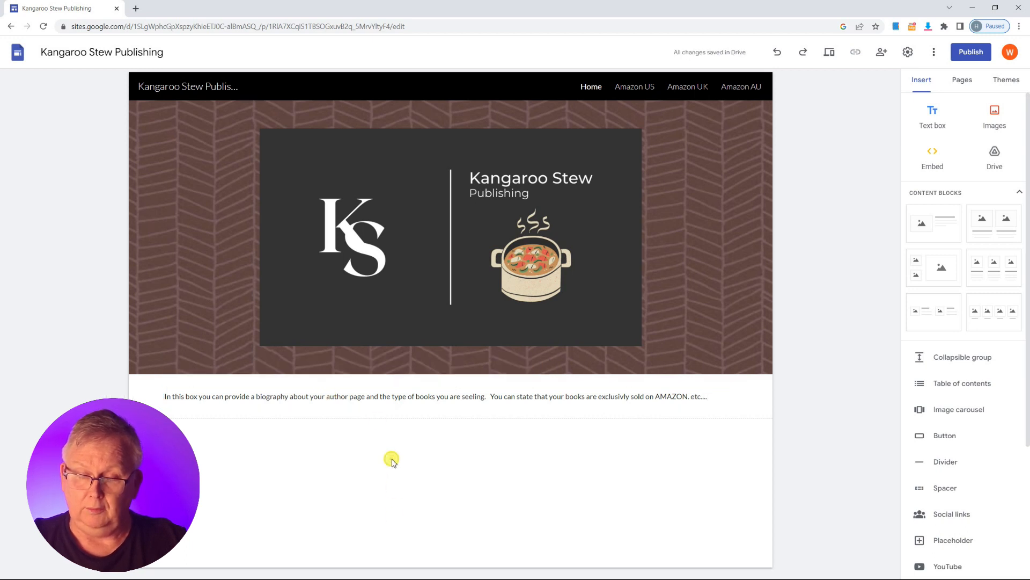
# Look through the insertable page elements and view the social media links dialog without adding any links.
pyautogui.scroll(-2, 945, 354)
pyautogui.scroll(-2, 948, 362)
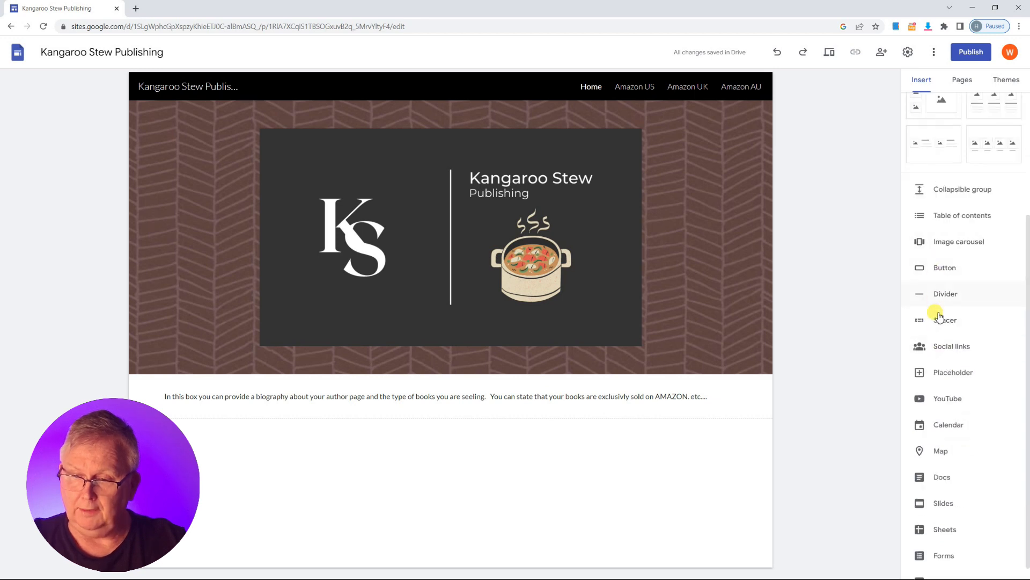
pyautogui.scroll(-1, 942, 354)
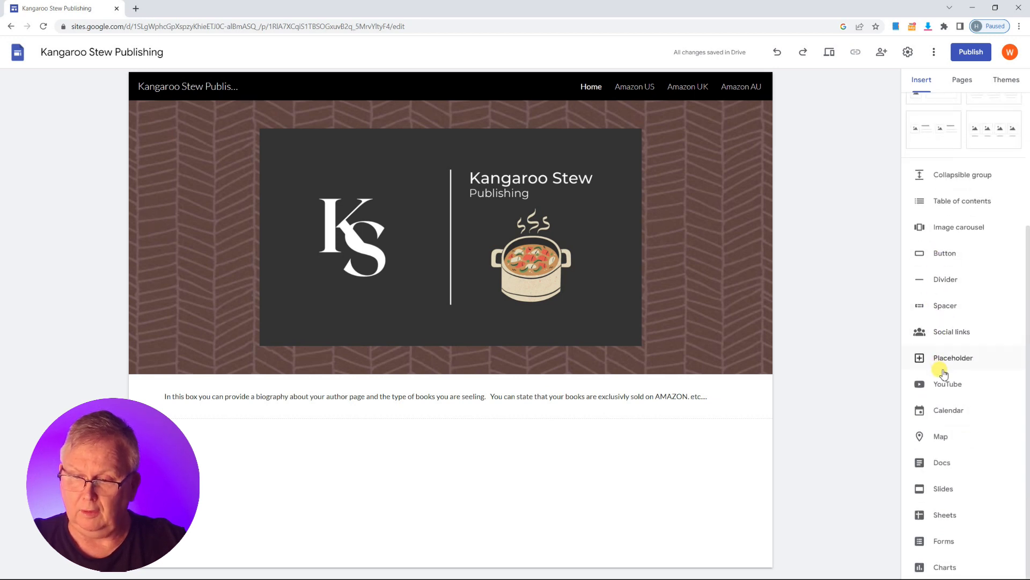
pyautogui.click(939, 333)
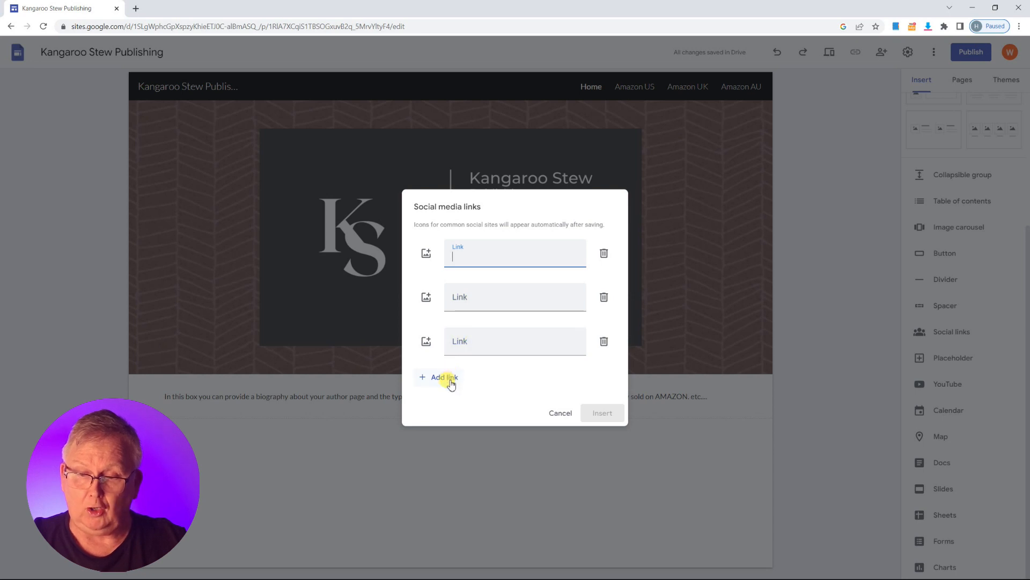
pyautogui.click(558, 416)
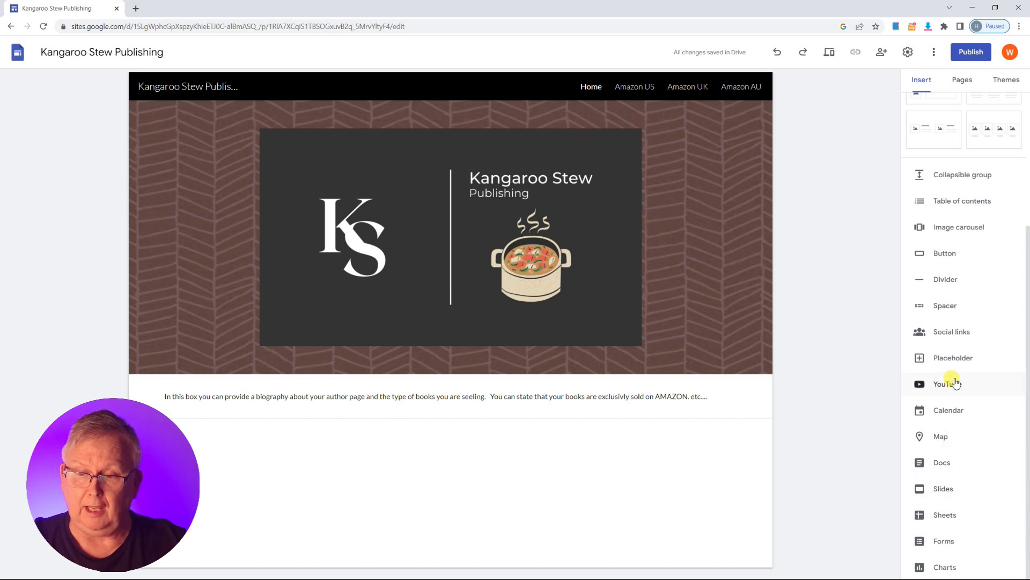
# Try the image-with-text, two-image, three-image collage and four-image content blocks below the biography, deleting each one.
pyautogui.scroll(4, 977, 327)
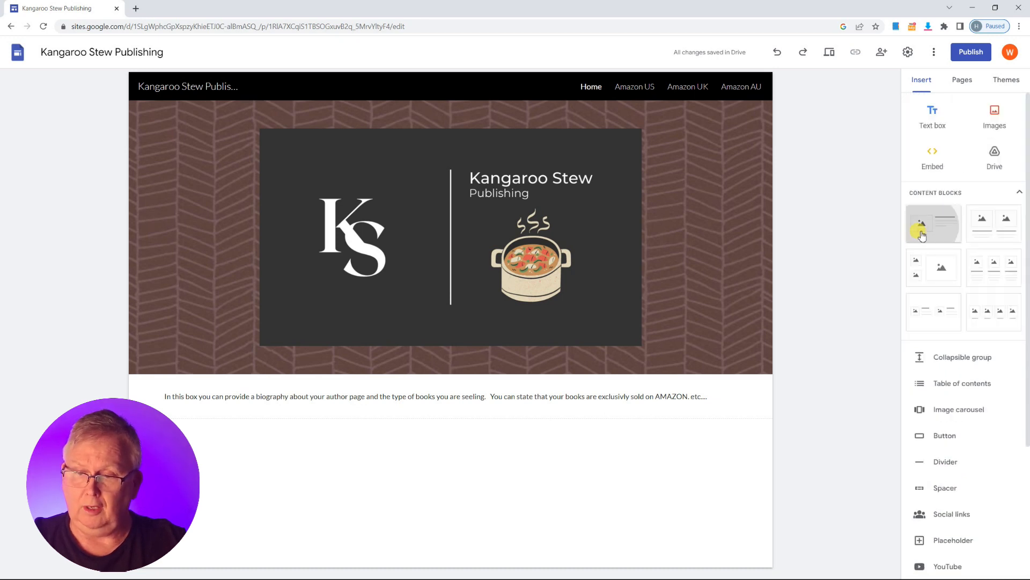
pyautogui.click(921, 234)
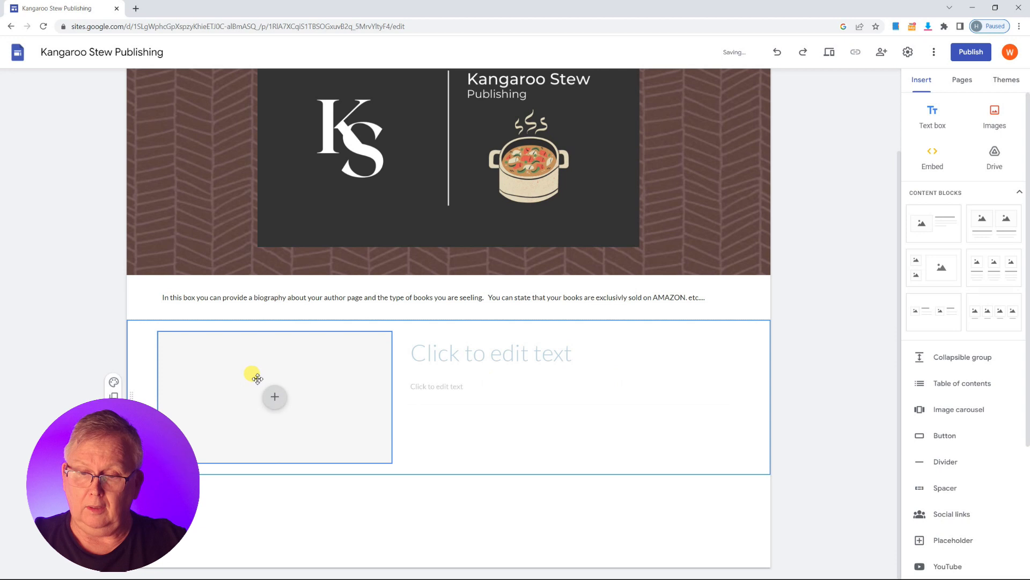
pyautogui.click(114, 410)
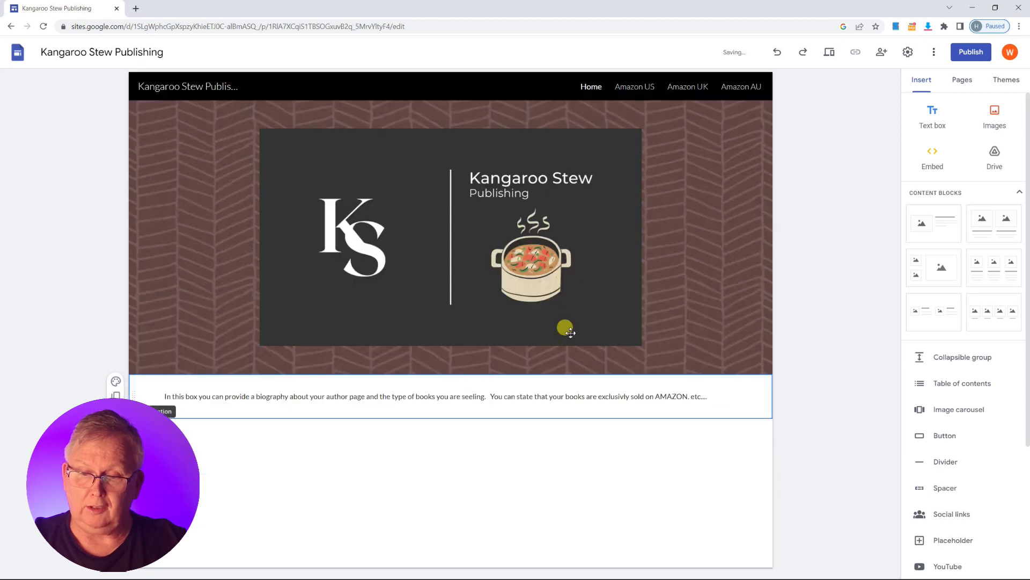
pyautogui.click(989, 234)
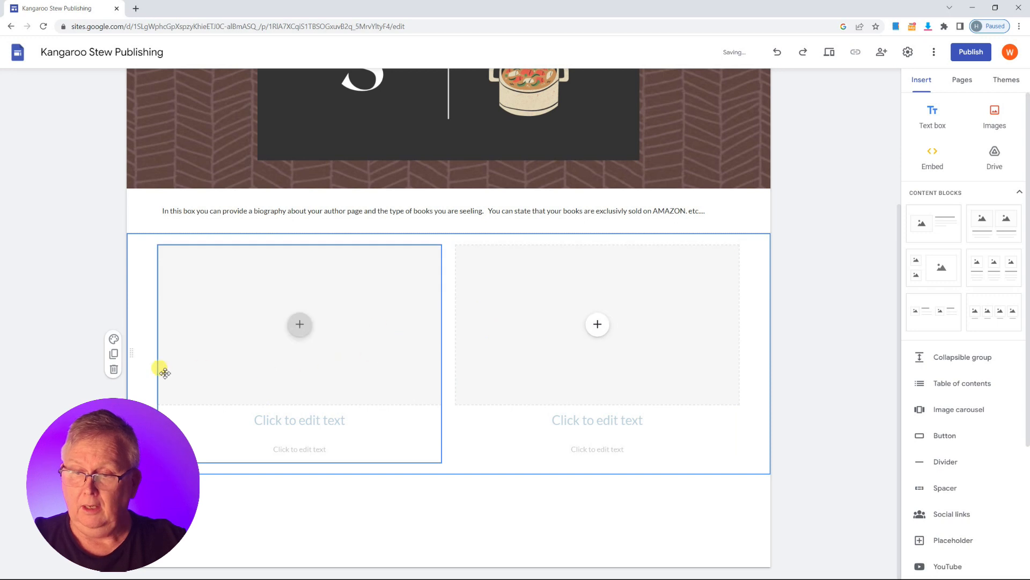
pyautogui.click(114, 370)
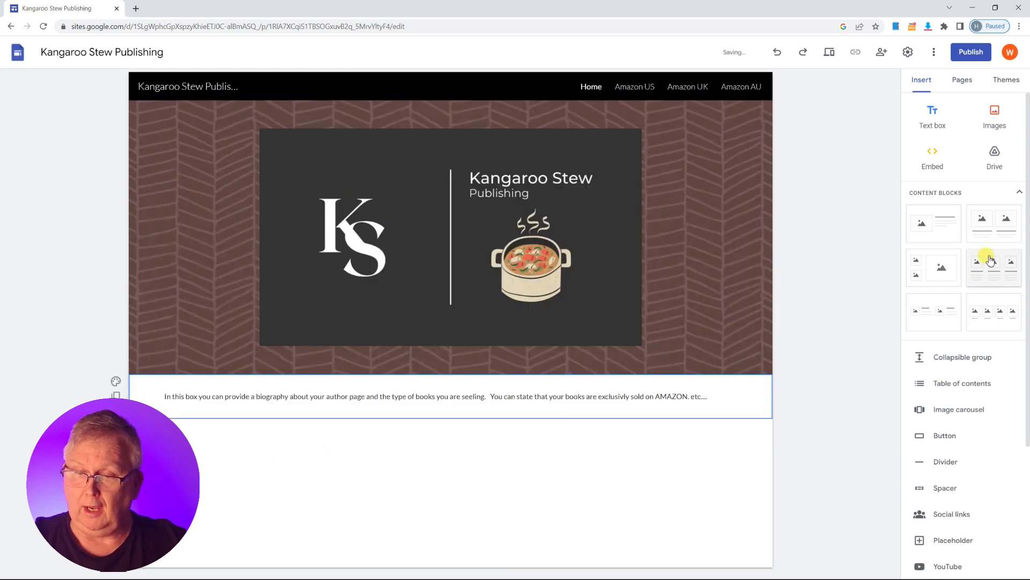
pyautogui.click(916, 268)
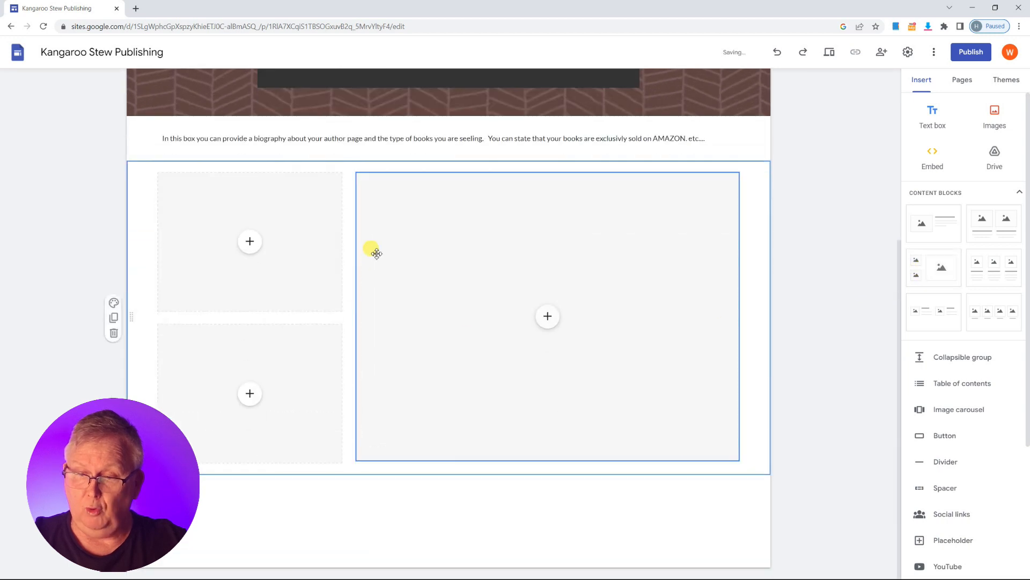
pyautogui.click(113, 334)
pyautogui.click(990, 313)
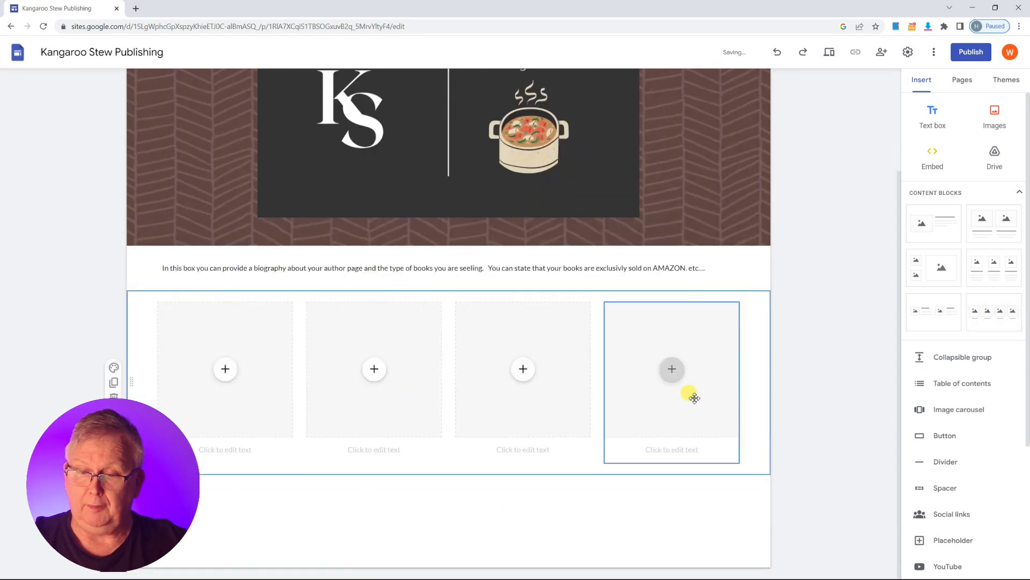
pyautogui.click(114, 396)
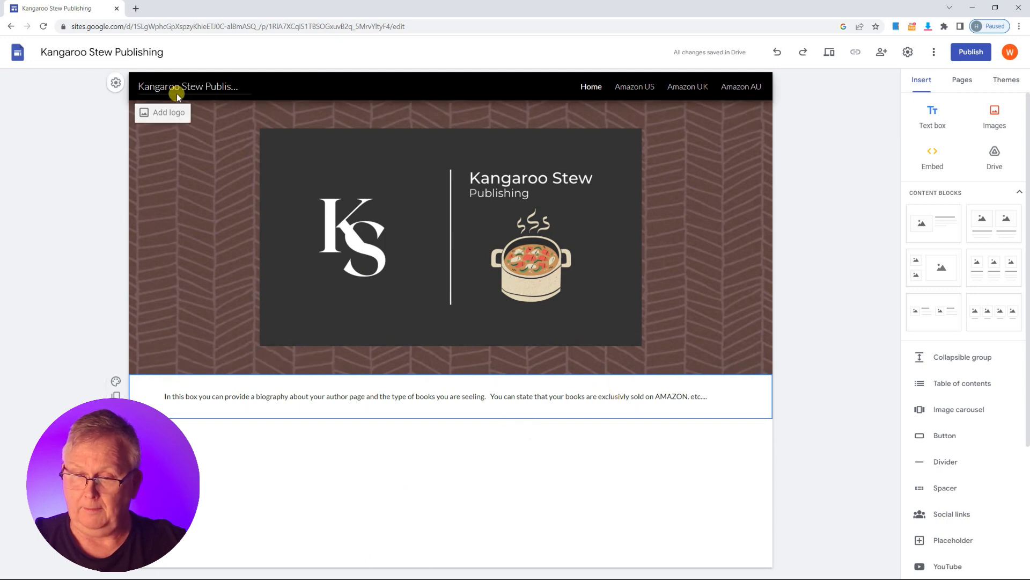
# Preview the site as visitors see it and return to the editor.
pyautogui.click(829, 53)
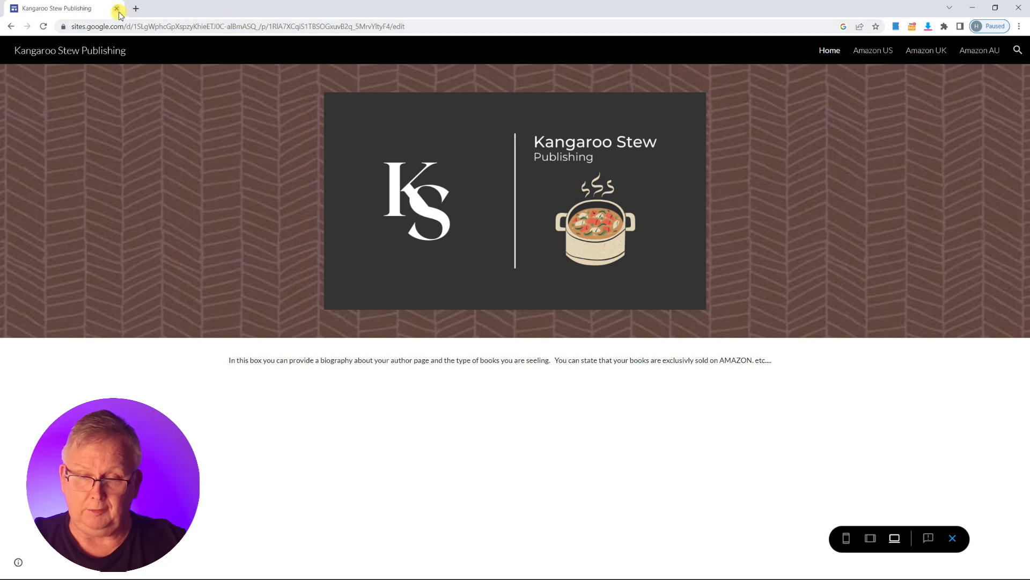
pyautogui.click(12, 26)
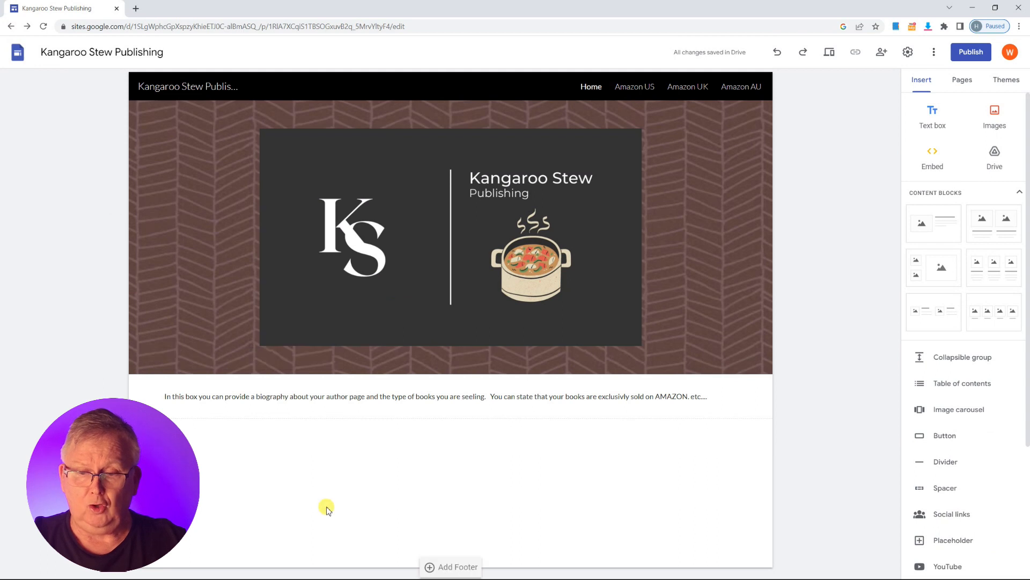
# Publish the site to the web under the address kangaroo-stew-publishing.
pyautogui.click(970, 52)
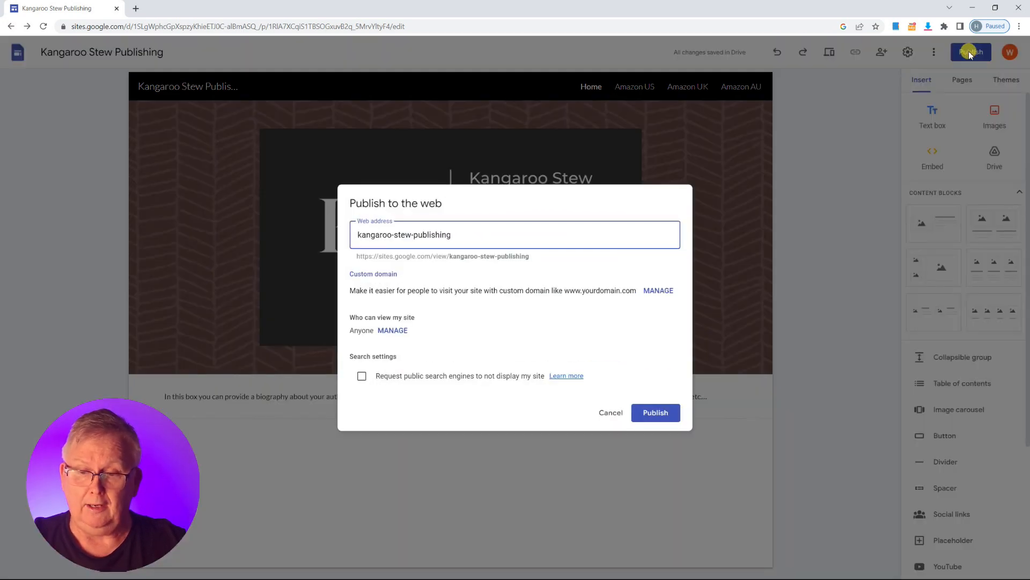
pyautogui.click(656, 413)
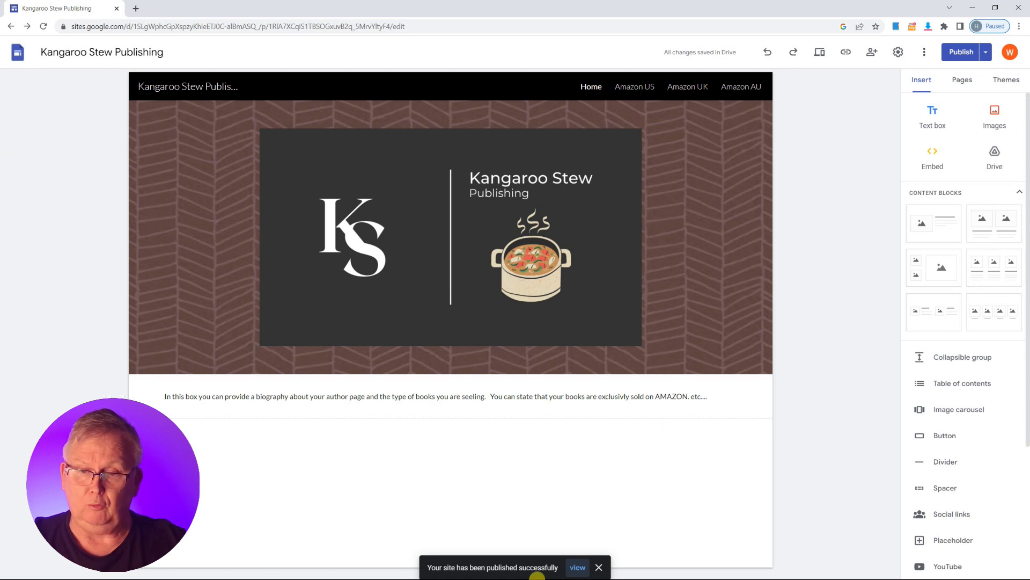
# View the published site in a new browser tab.
pyautogui.click(985, 54)
pyautogui.click(985, 57)
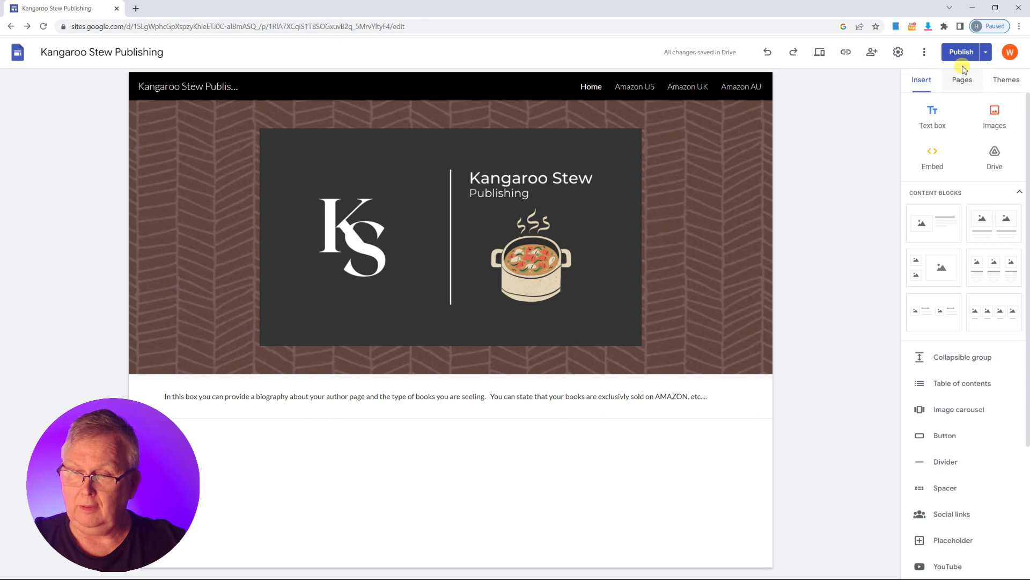
pyautogui.click(986, 54)
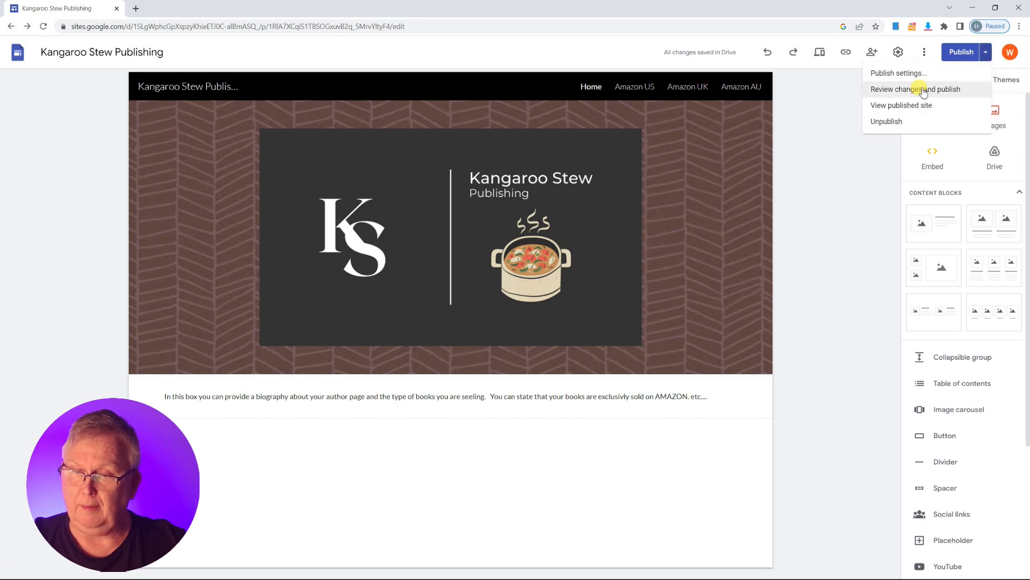
pyautogui.click(919, 107)
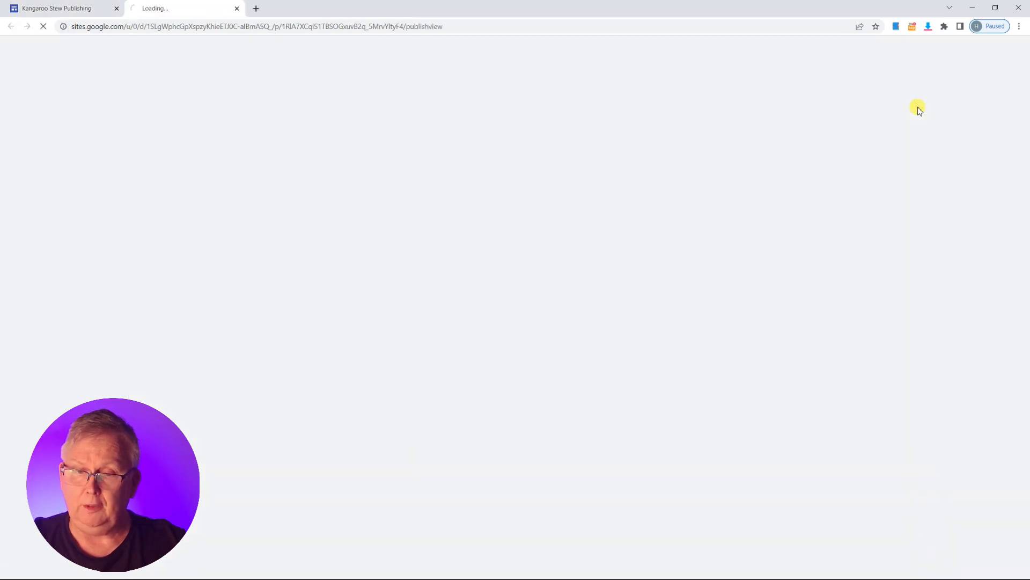